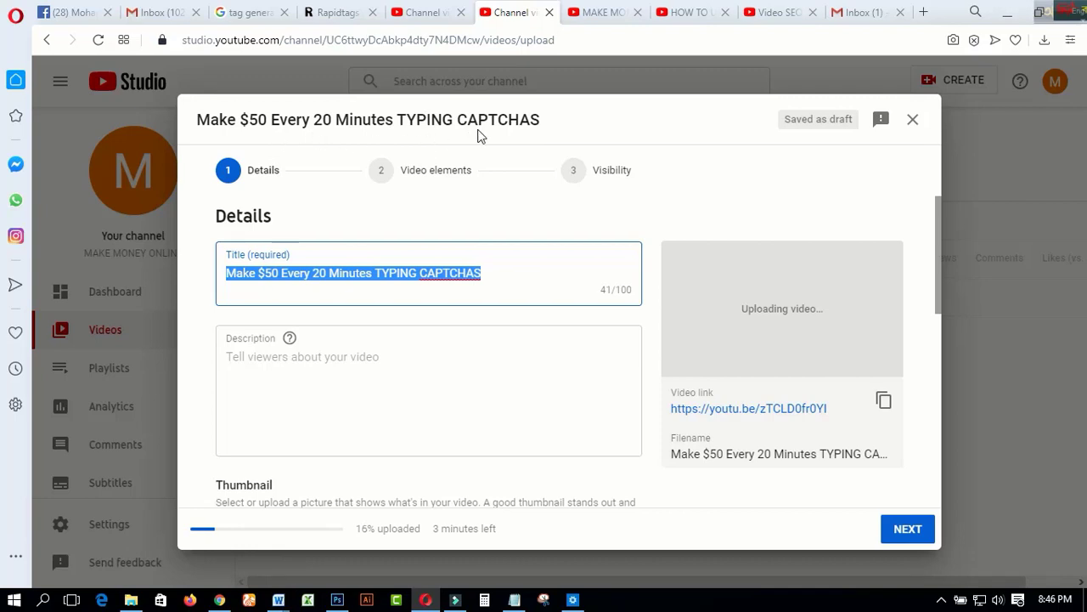
Append "(Make Money Online)" to the video title and copy the full title into the description
click(485, 273)
text((Make Money Online))
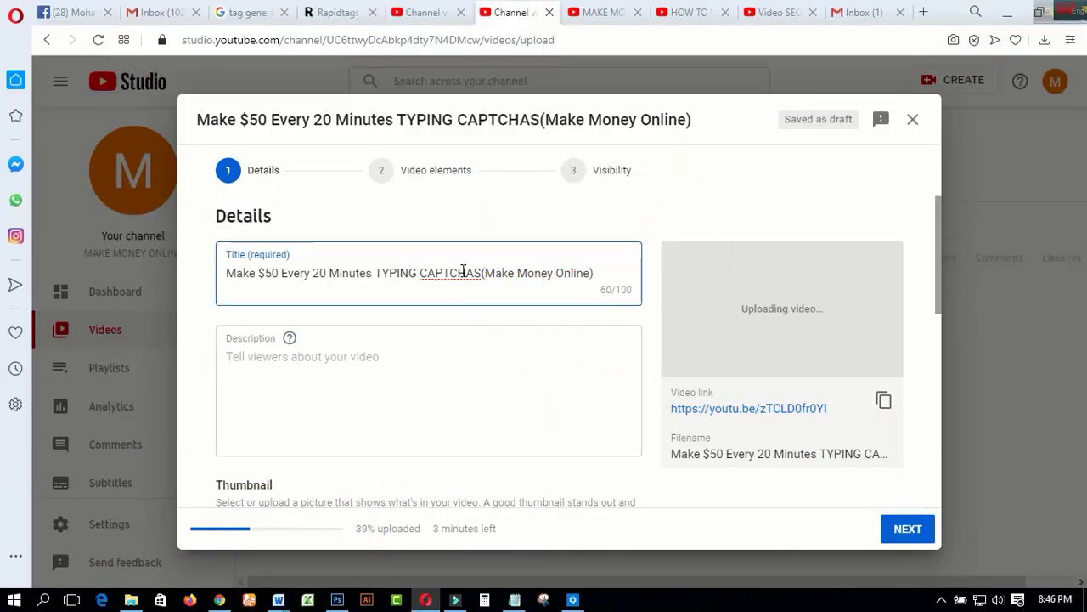
click(461, 271)
drag(596, 273, 228, 273)
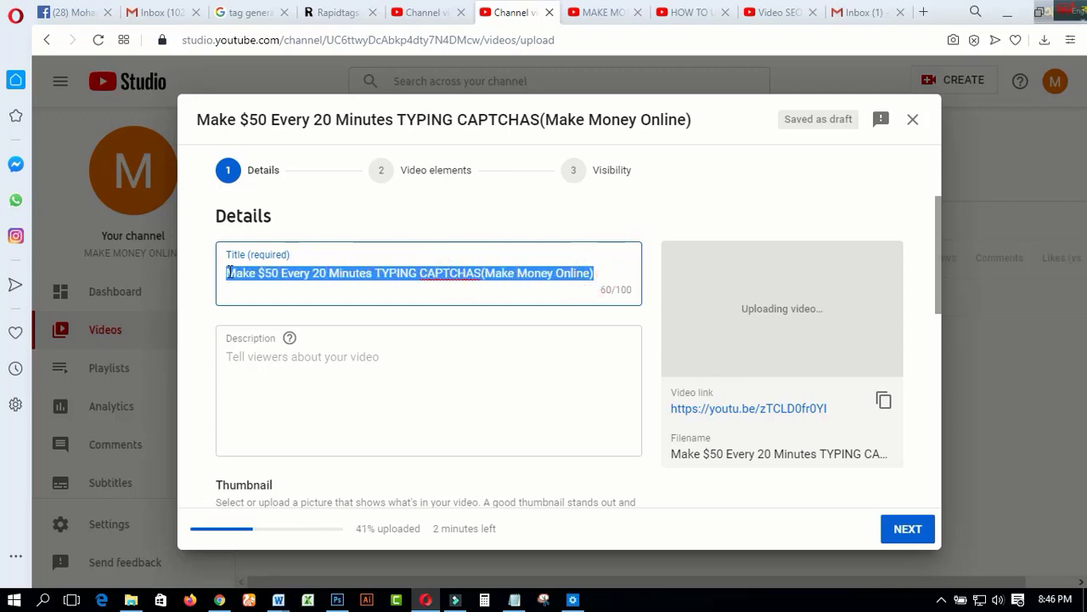
right_click(253, 270)
click(286, 302)
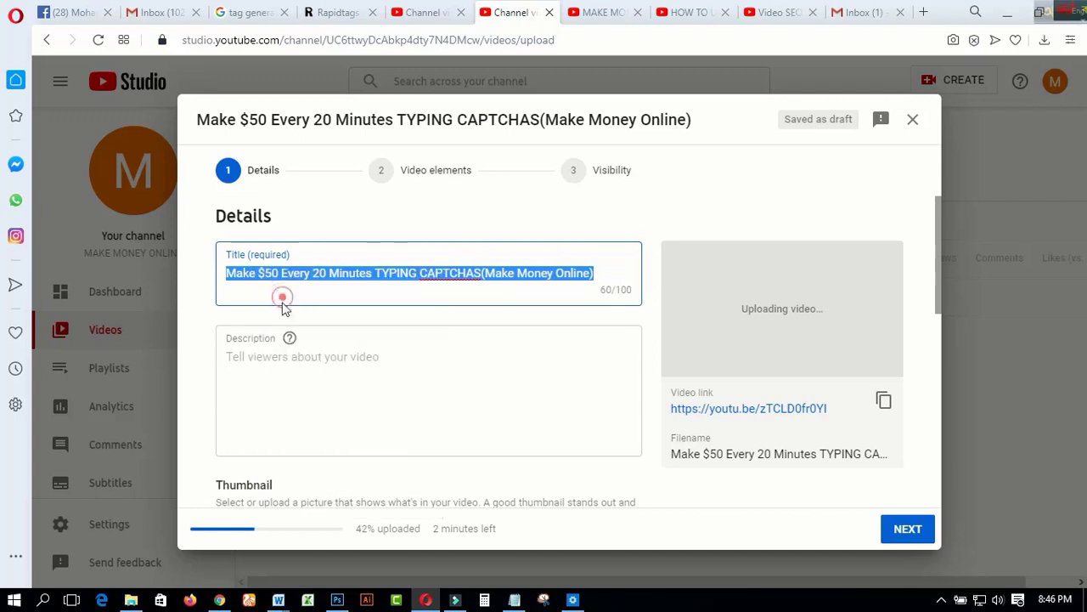
click(255, 360)
right_click(257, 361)
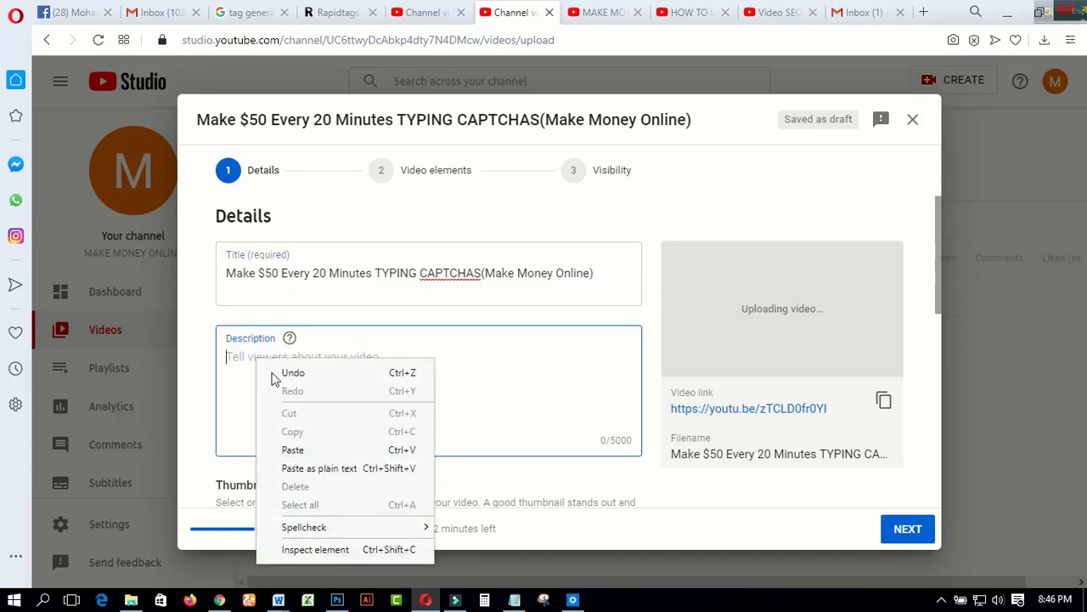
click(289, 450)
Add "In this video you will watch," before the title text in the description and end the sentence with a period
click(230, 359)
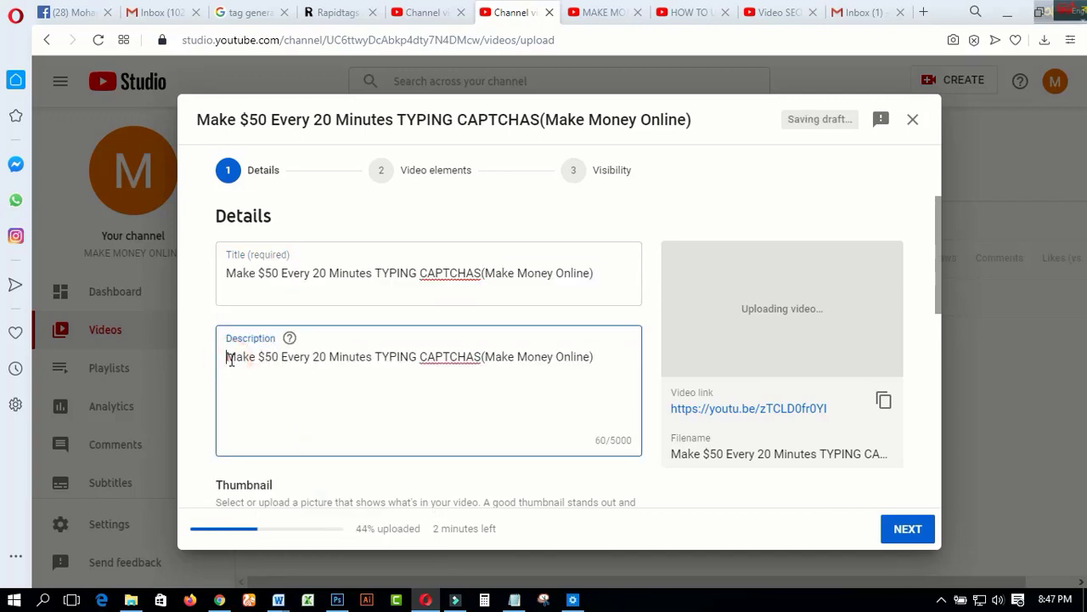
text(In this video you will watch,)
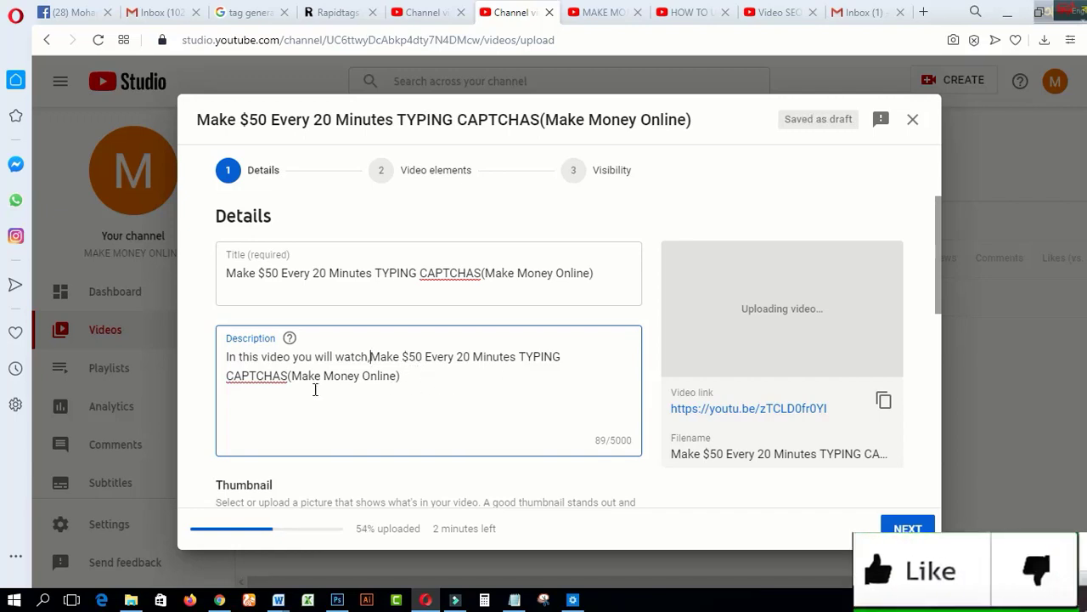
click(416, 384)
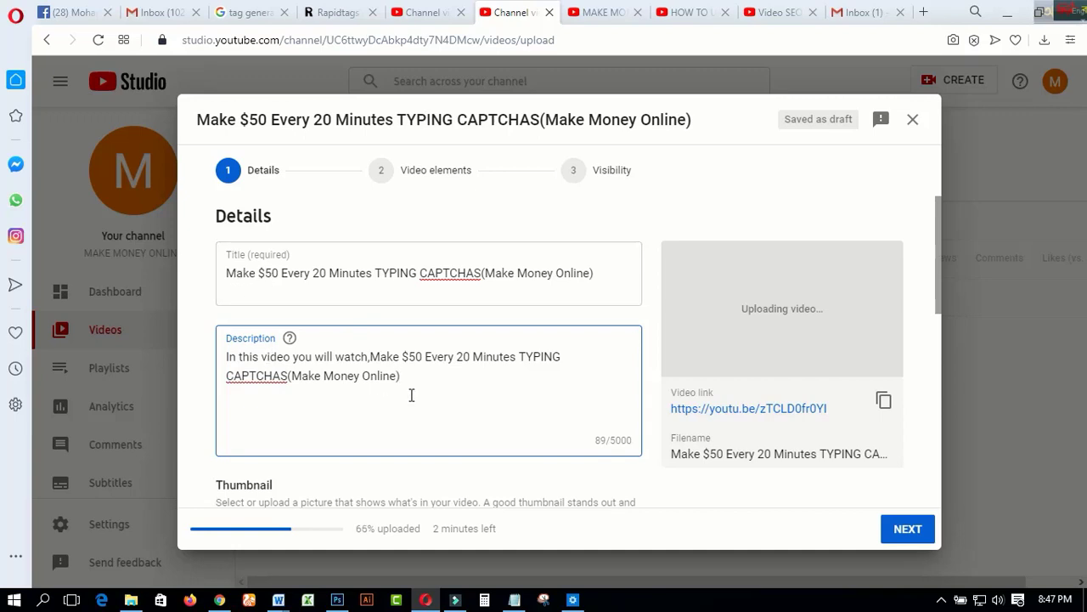
text(.)
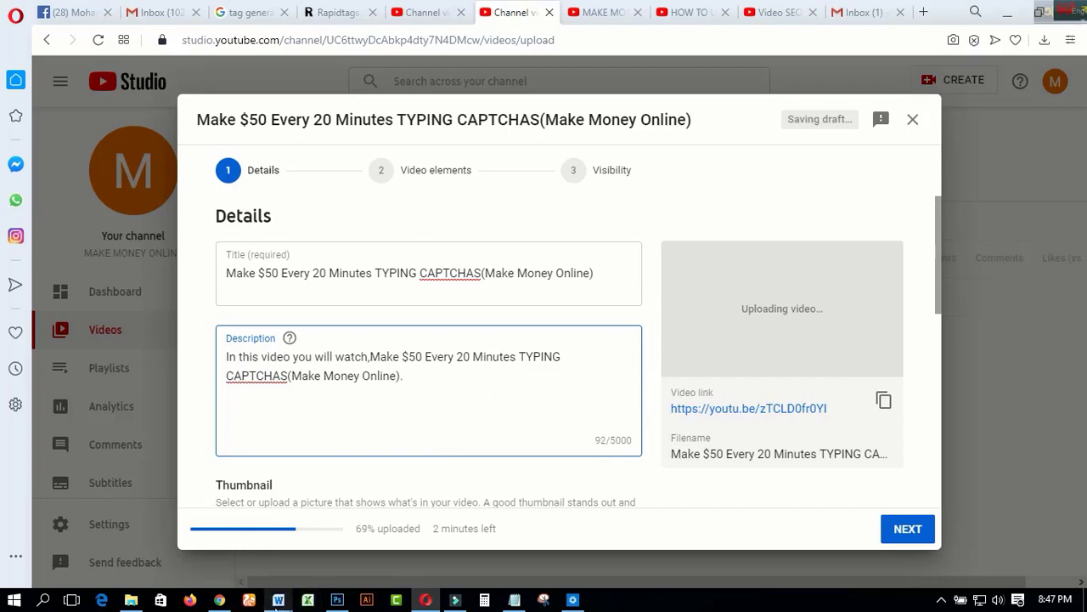
Switch to the Word document and copy its paragraph about YouTube's top 5 ranking factors into the video description below the opening sentence
click(278, 600)
click(348, 565)
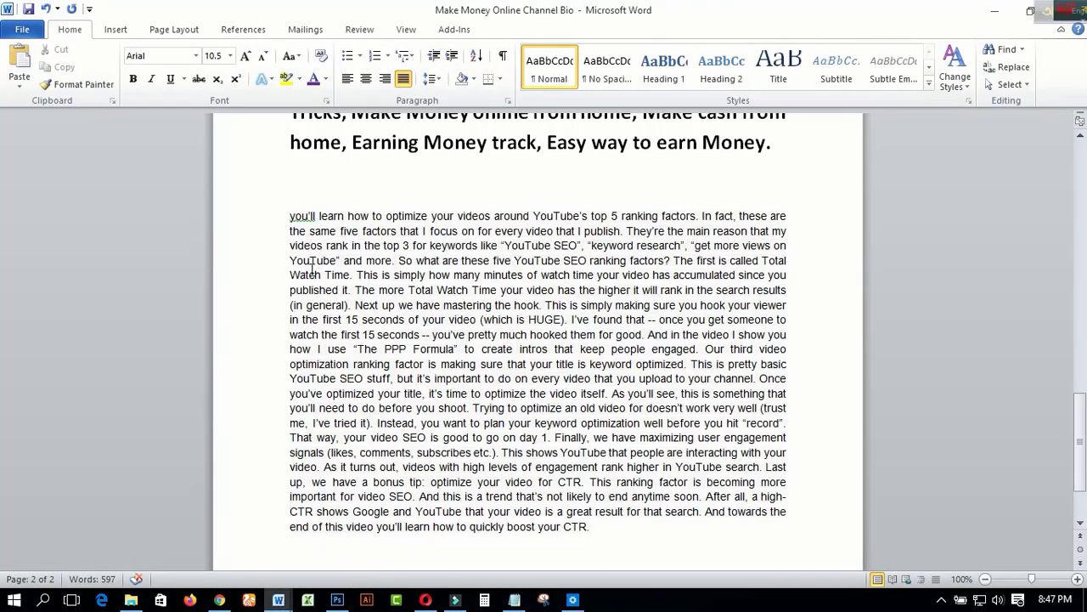
drag(289, 216, 612, 538)
right_click(592, 420)
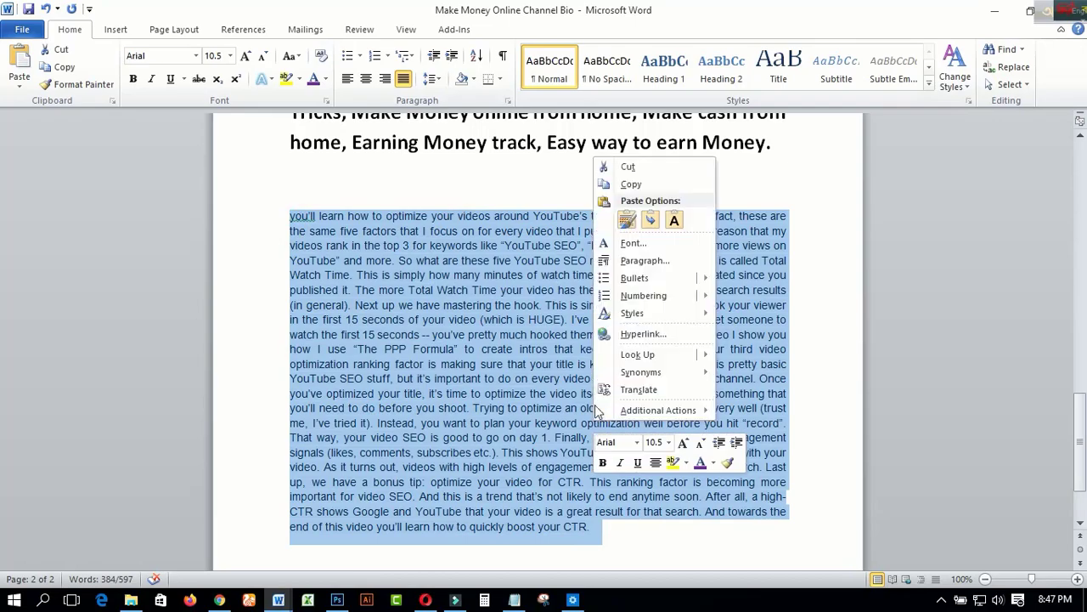
click(630, 187)
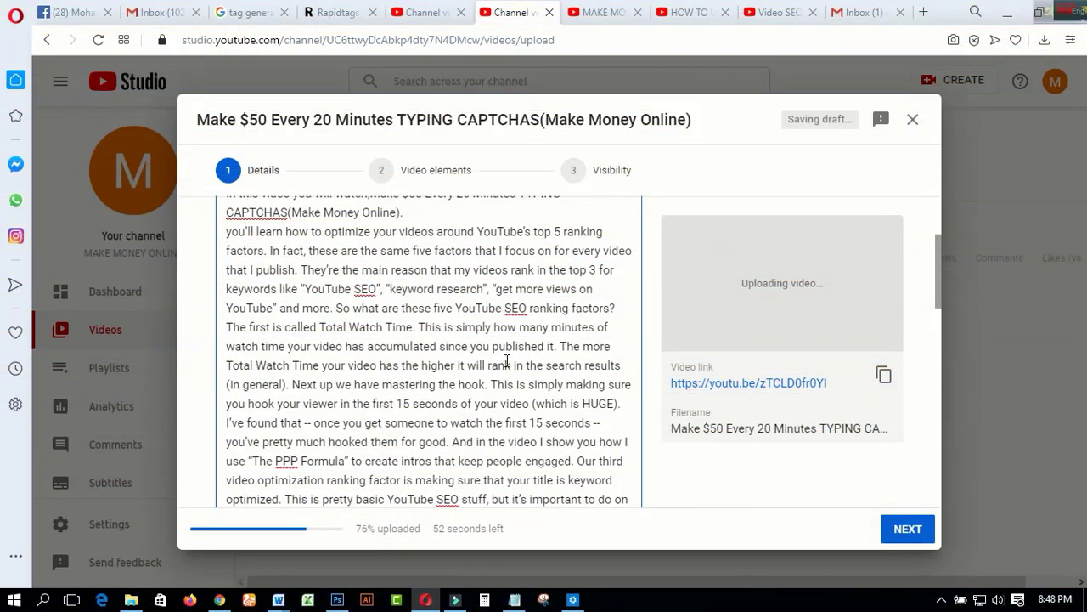
Insert "For Business purpose Feel free to knock me:-" and the contact e-mail on a new line after the description's opening sentence
scroll(507, 361, down, 8)
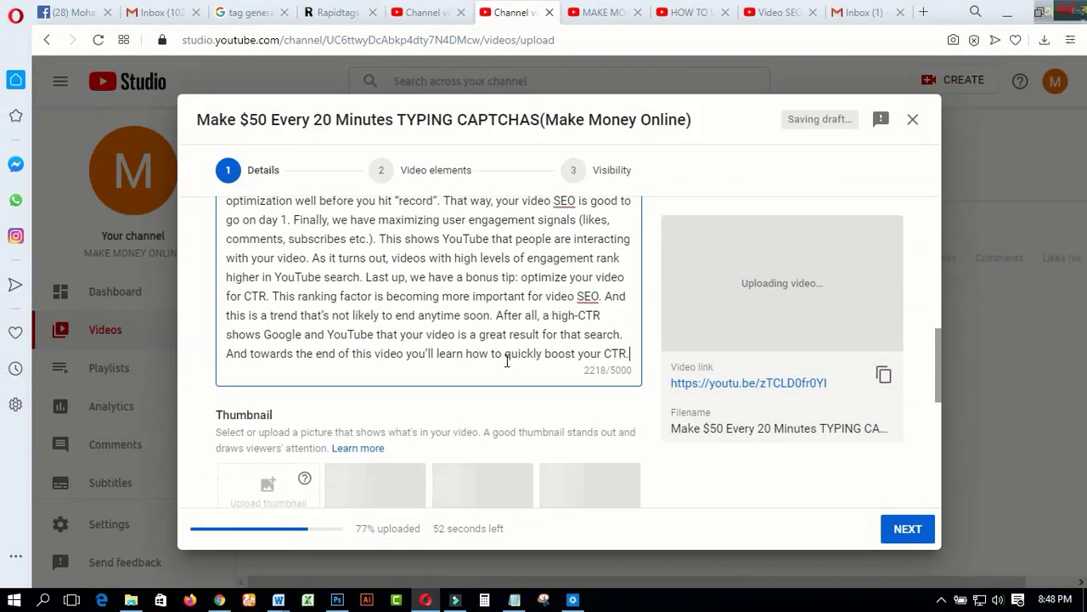
scroll(507, 357, down, 1)
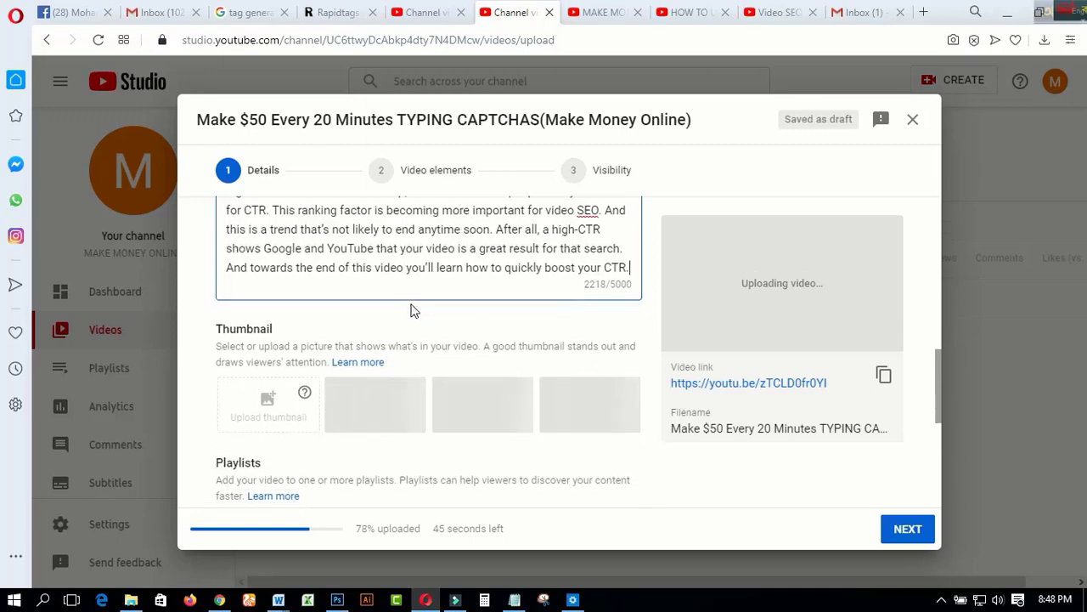
scroll(411, 310, down, 1)
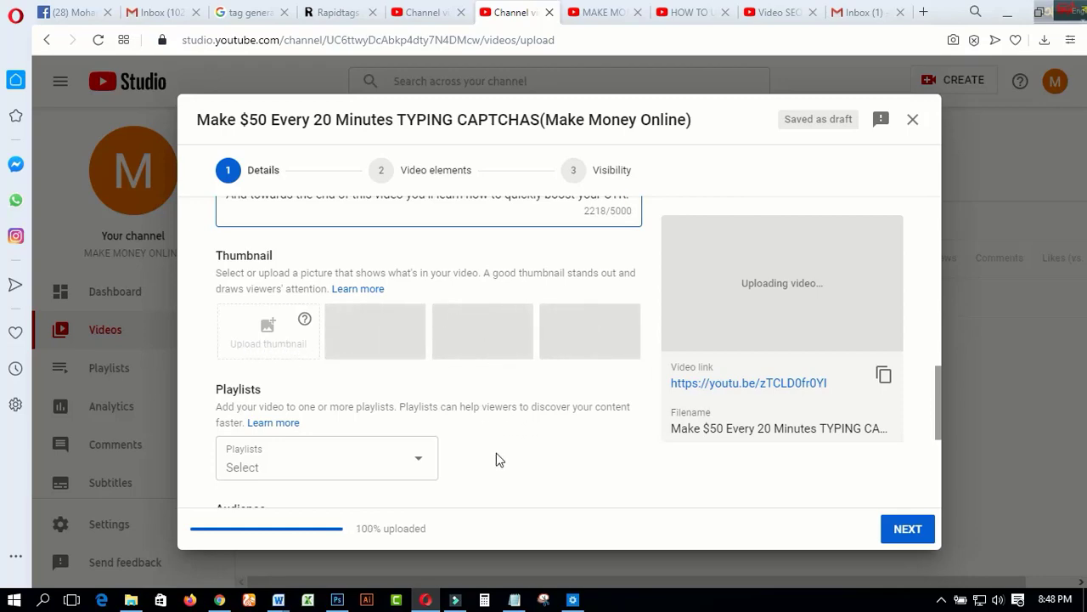
scroll(527, 469, up, 10)
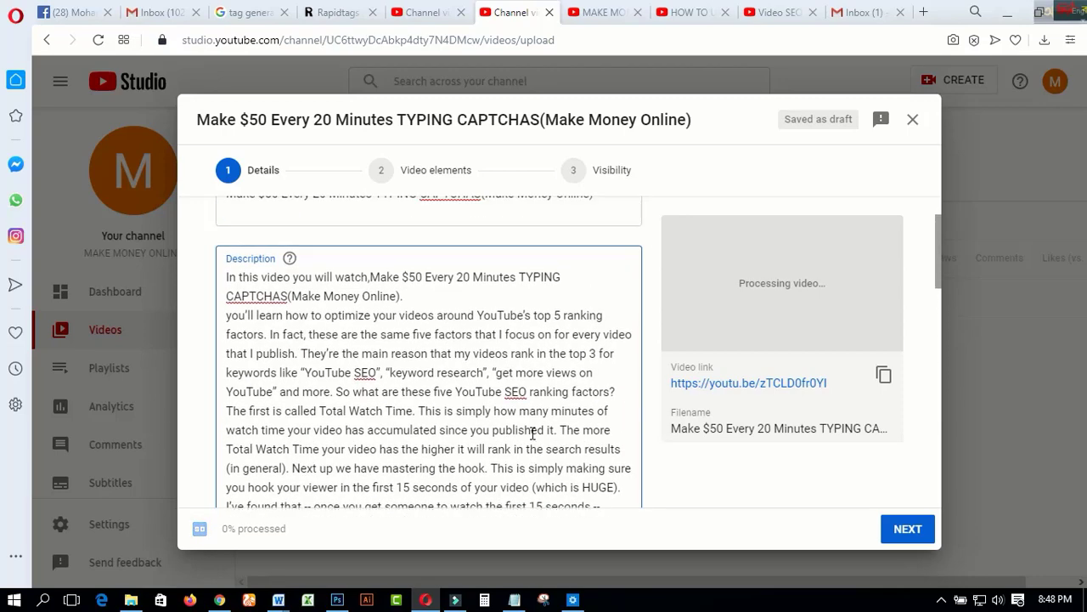
scroll(533, 433, up, 1)
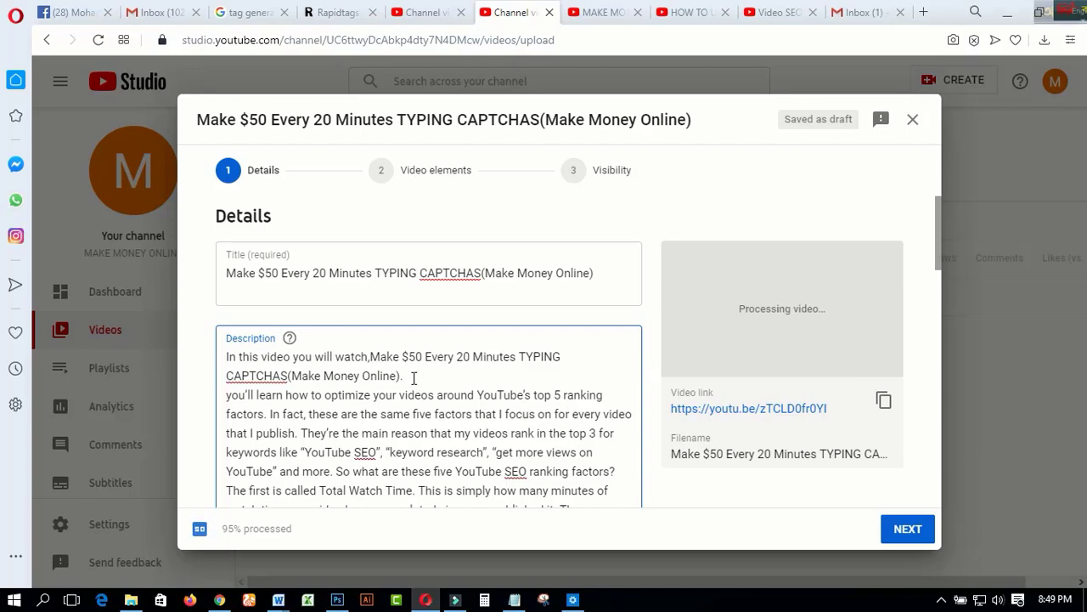
scroll(414, 378, down, 2)
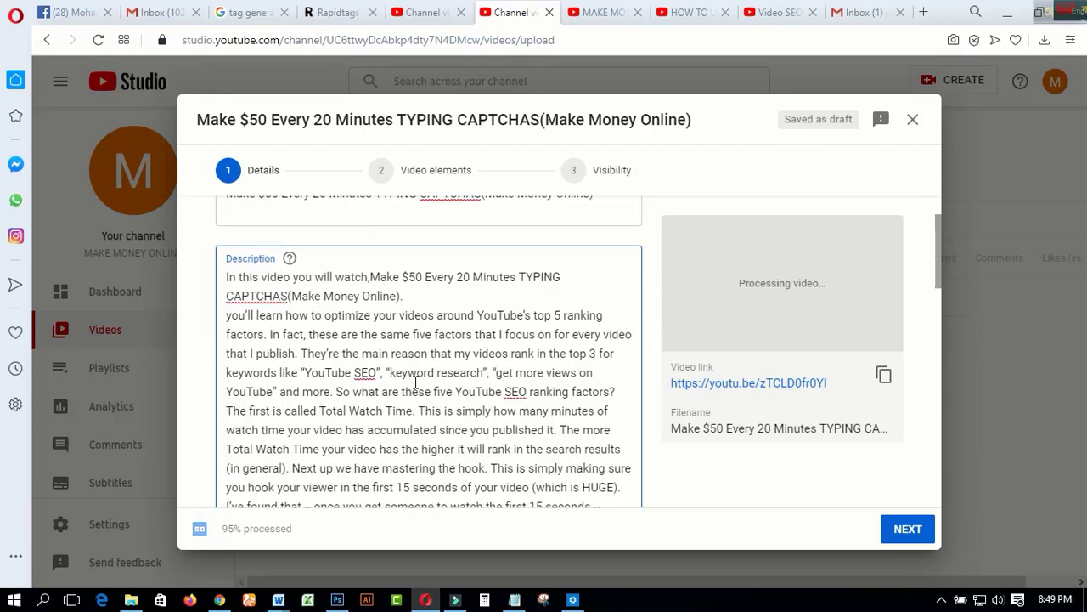
click(417, 297)
key(Return)
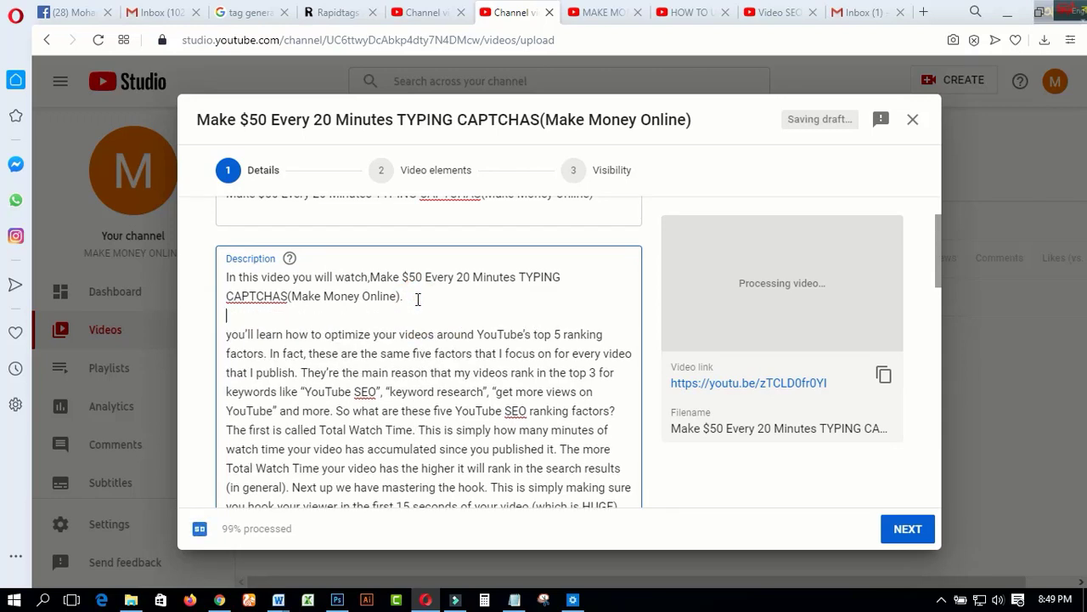
text(For B)
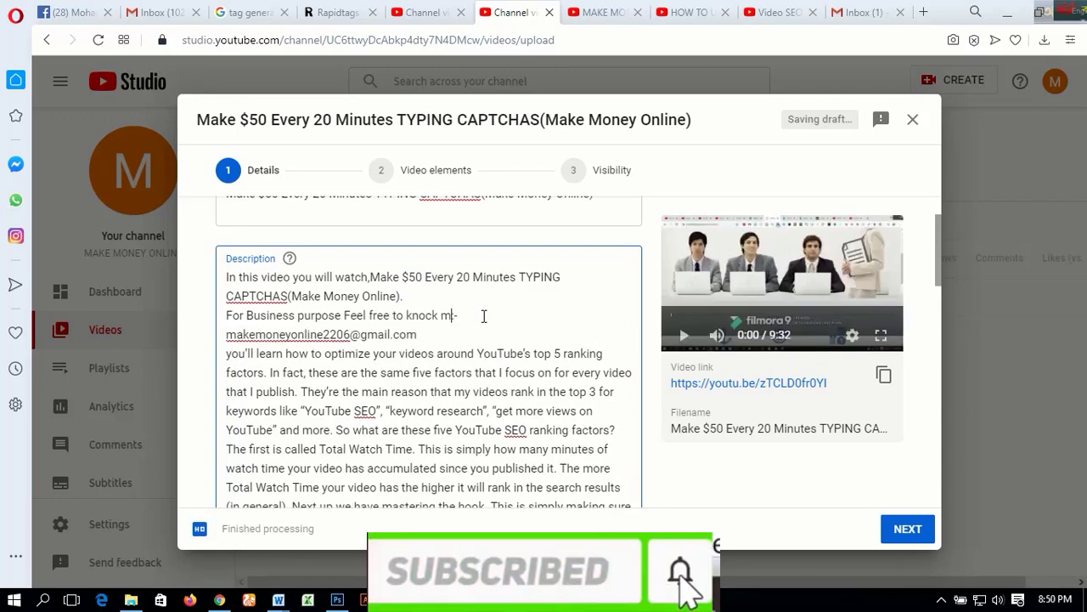
text(e)
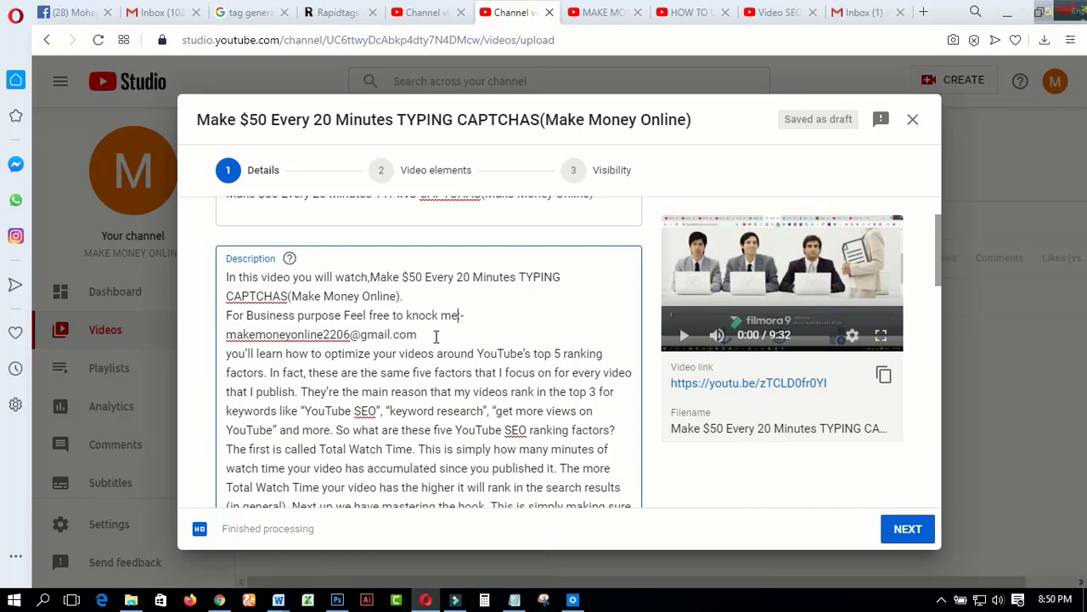
key(BackSpace)
click(425, 336)
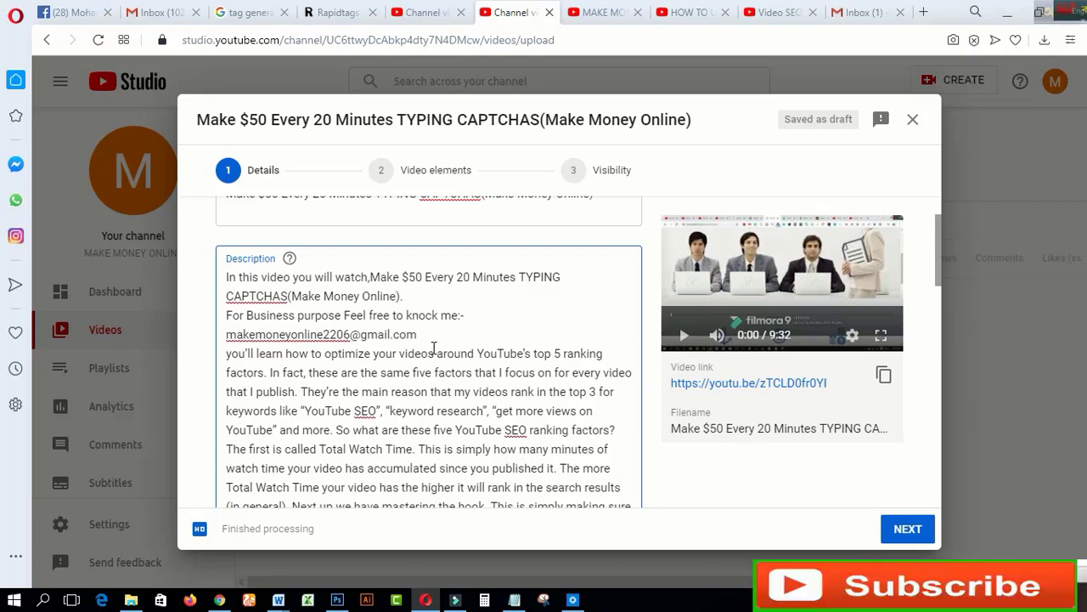
Upload the "HOW TO RANK#1 YouTube VIDEO SEO TRICKS STEP BY STEP" image from the VIDEO & IMAGES (E:) drive as the custom thumbnail
scroll(433, 348, down, 3)
scroll(435, 349, down, 3)
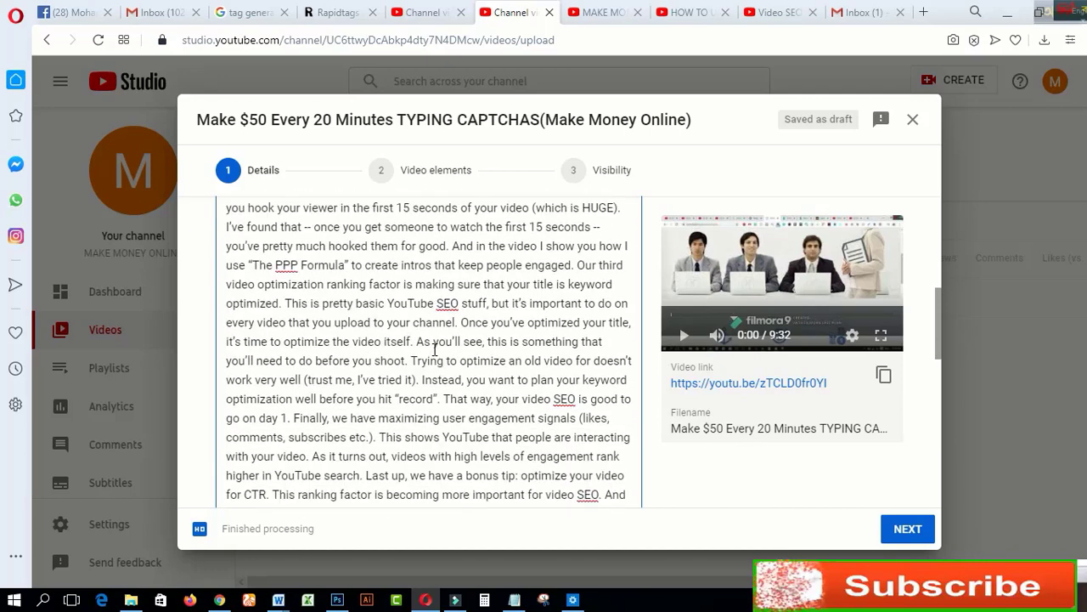
scroll(386, 361, down, 3)
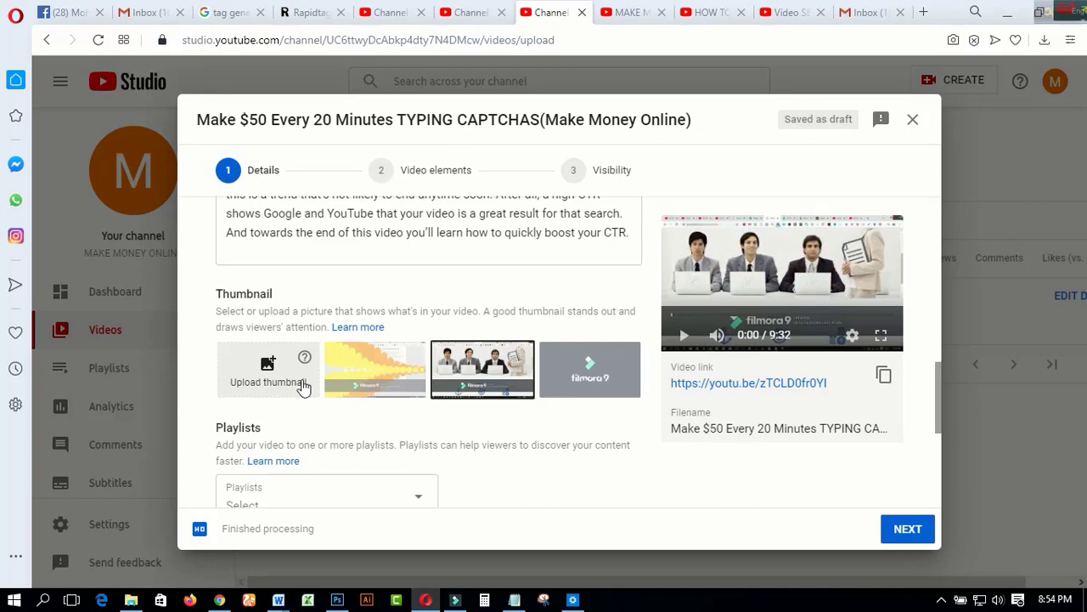
click(264, 393)
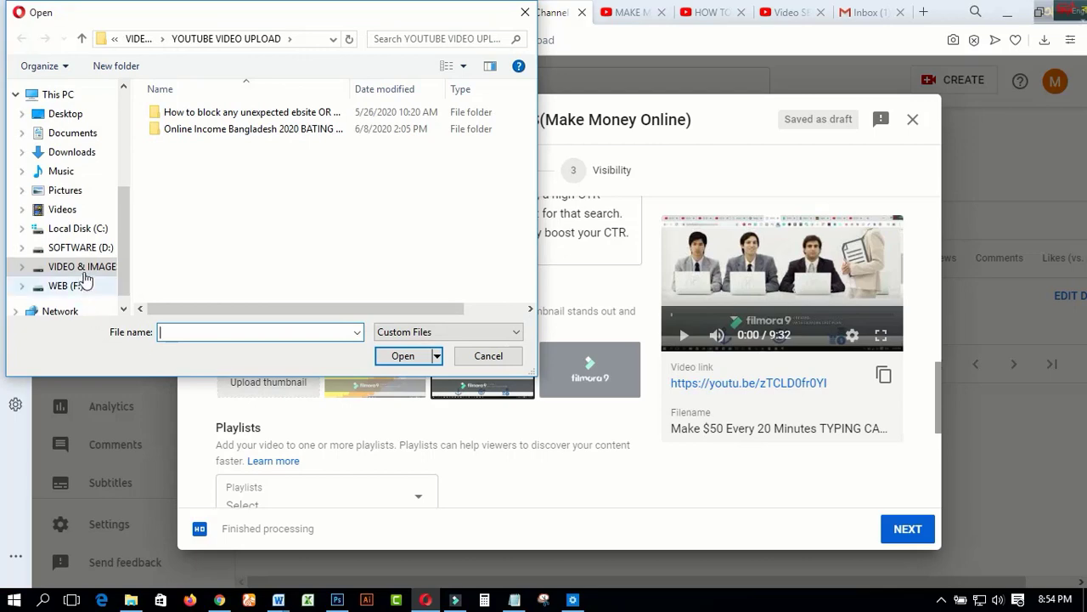
click(80, 267)
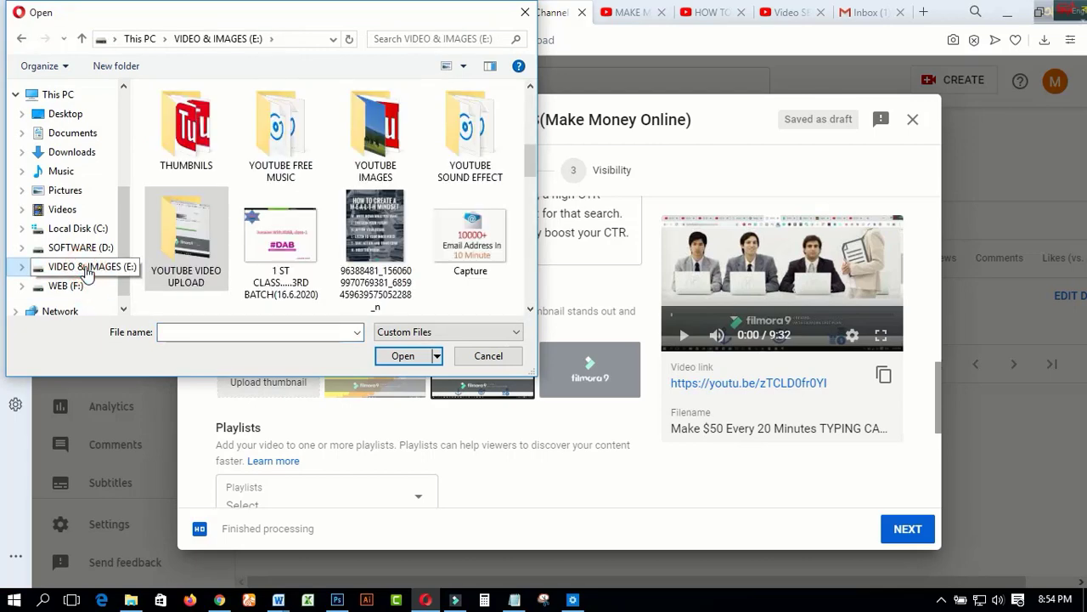
double_click(364, 226)
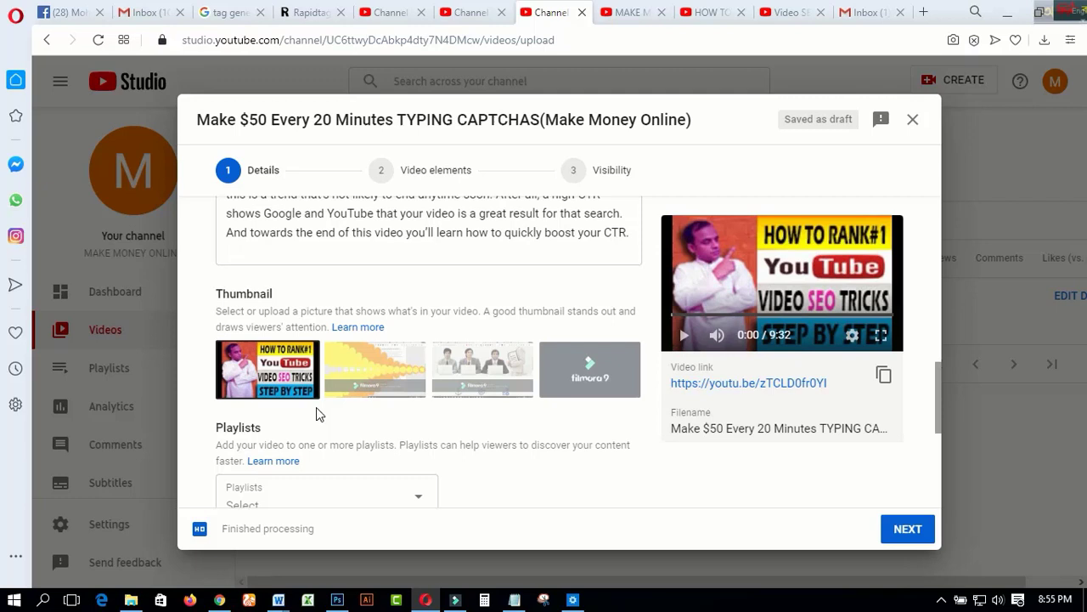
Create a public playlist titled "YOUTUBE CHANNEL TIPS" and assign the video to it
scroll(316, 406, down, 1)
scroll(450, 408, down, 1)
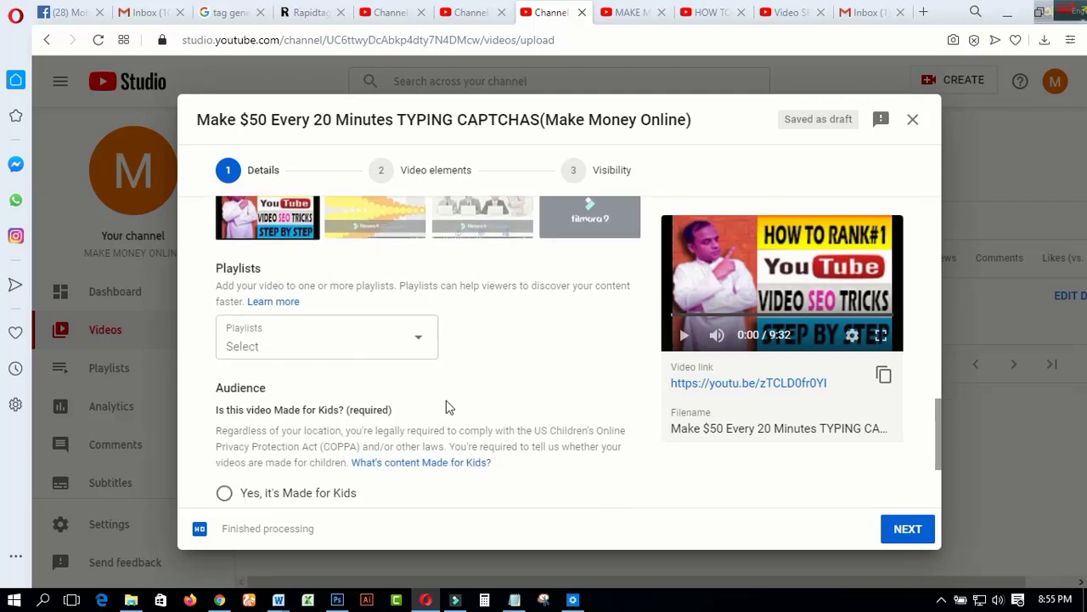
click(422, 344)
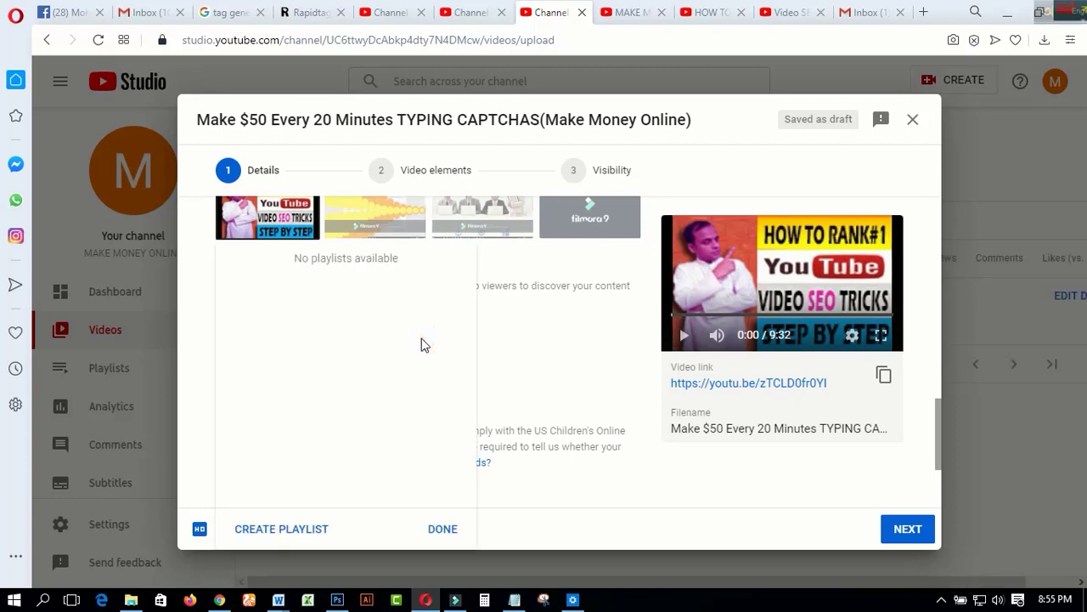
click(311, 528)
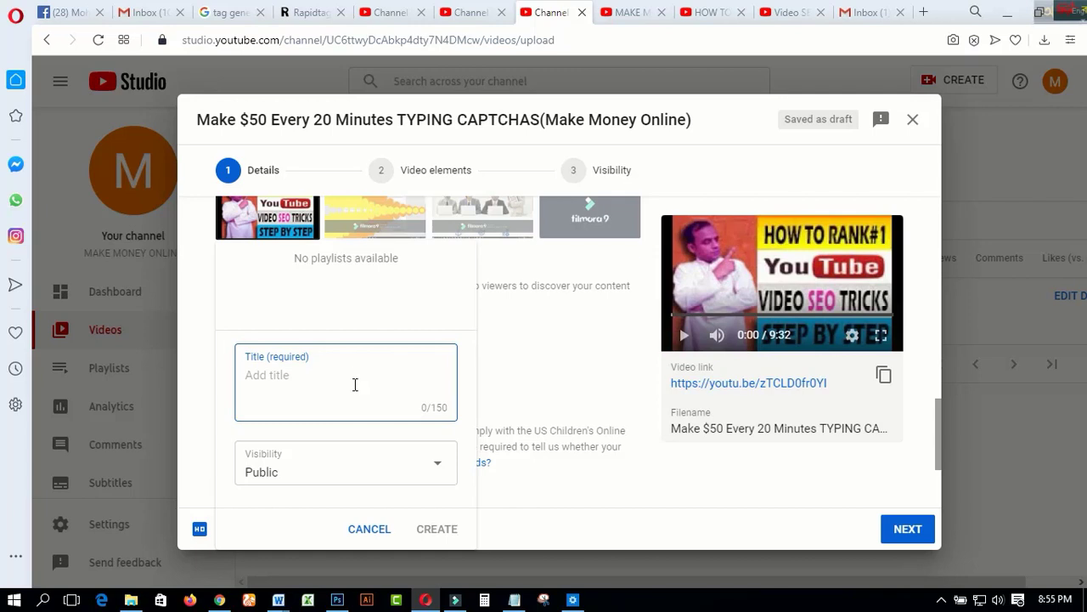
text(YOUTUBE CHANNEL TIPS)
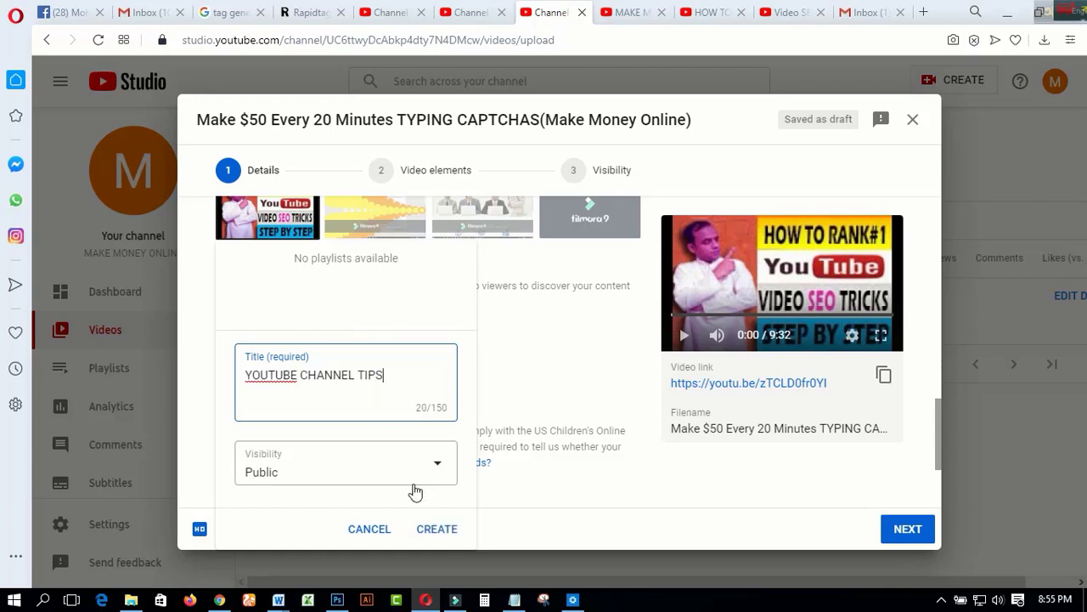
click(428, 530)
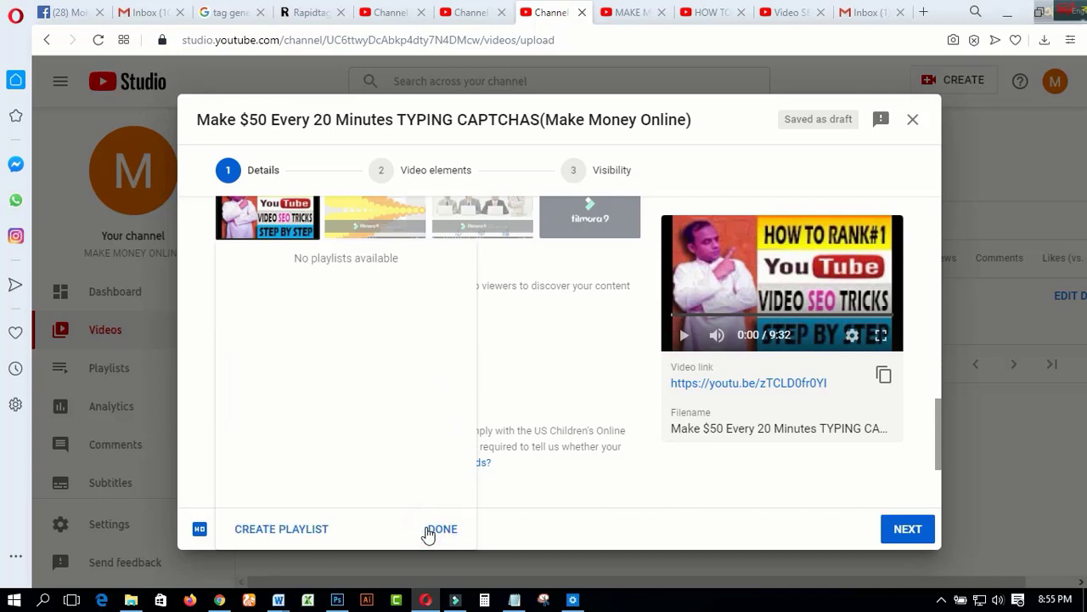
click(431, 528)
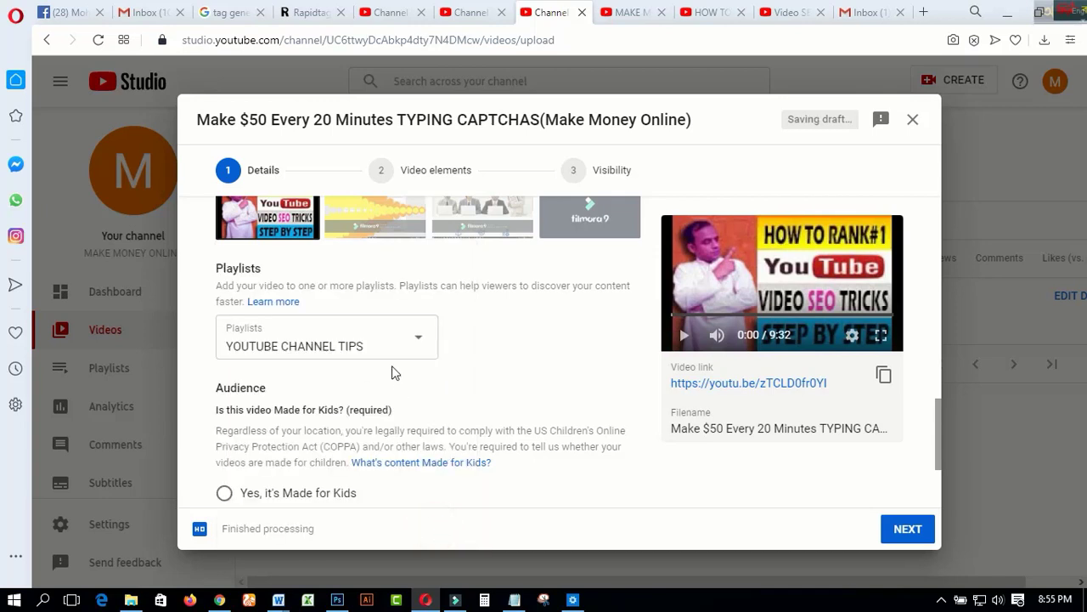
Mark the video as not made for kids and expand the additional options to reach the tags
scroll(412, 382, down, 2)
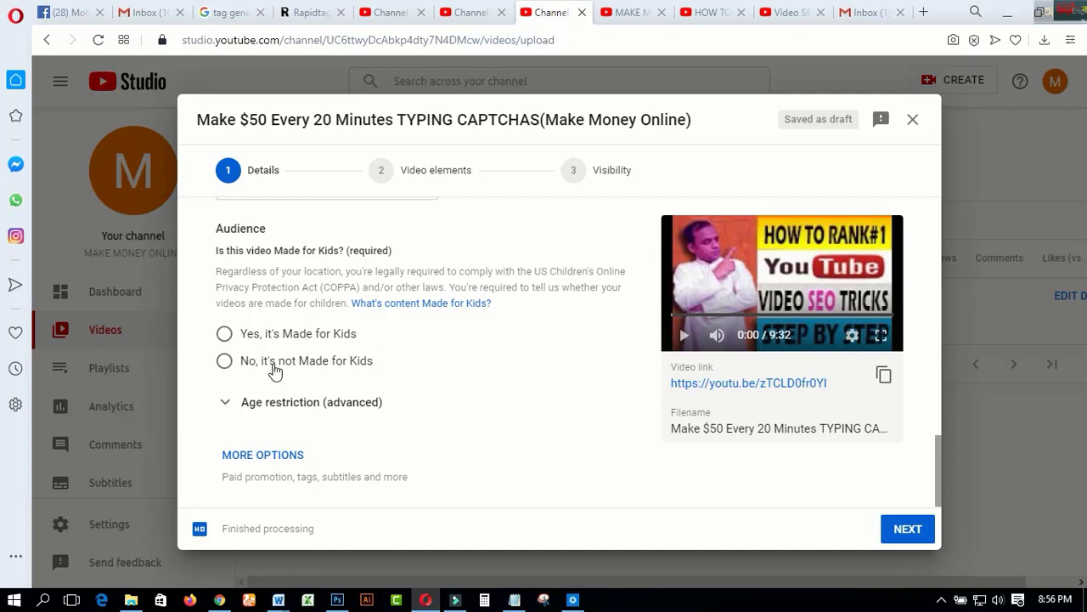
click(225, 361)
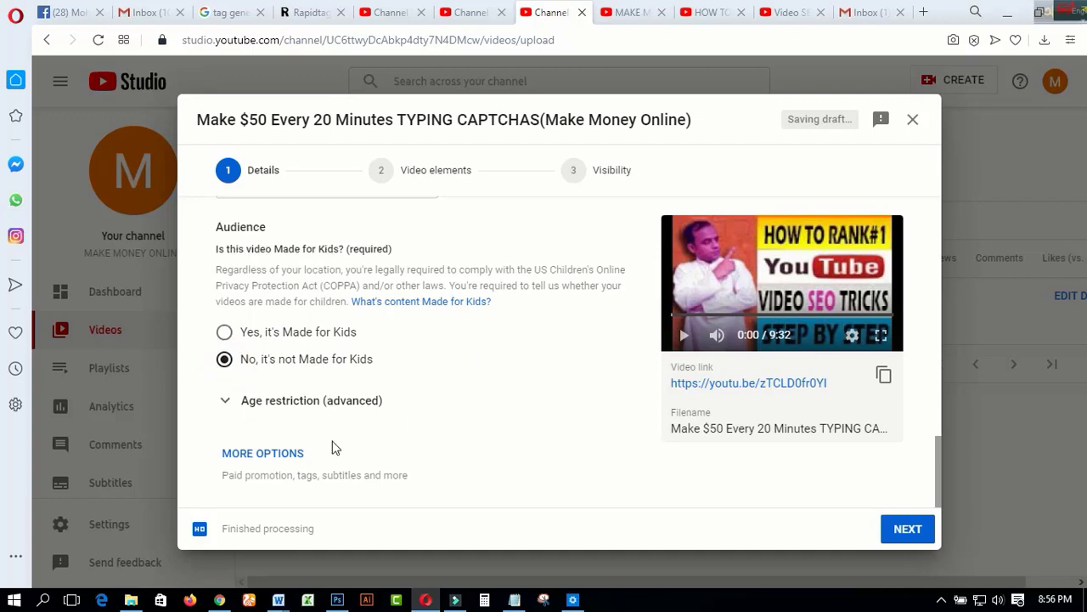
click(250, 463)
scroll(427, 402, down, 3)
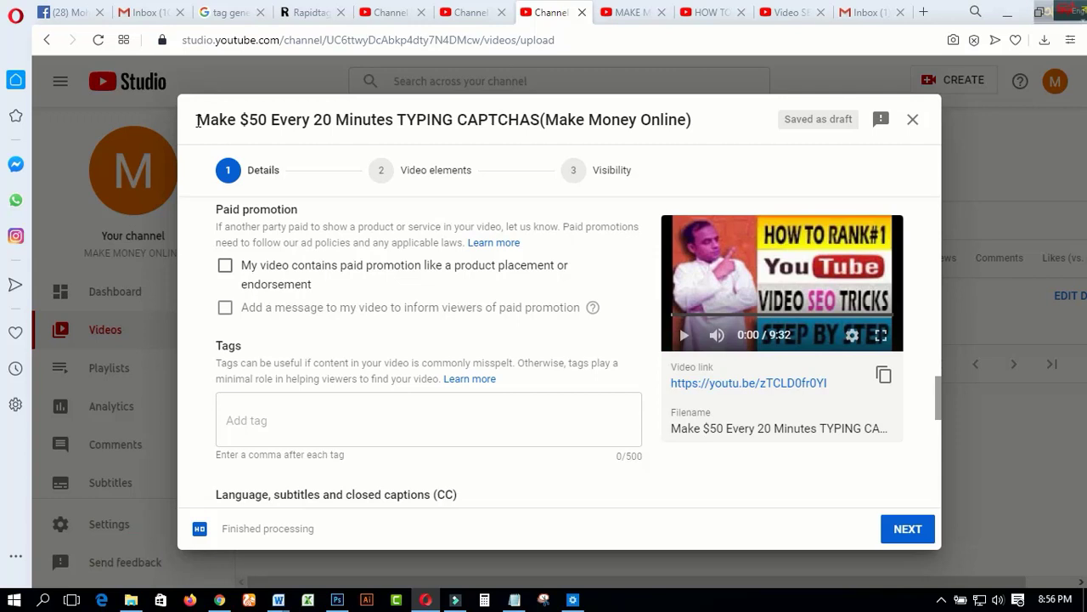
Add the title phrases "Make $50", "$50 Every 20 Minutes TYPING CAPTCHAS" and "TYPING CAPTCHAS" as video tags
drag(198, 121, 274, 113)
right_click(277, 115)
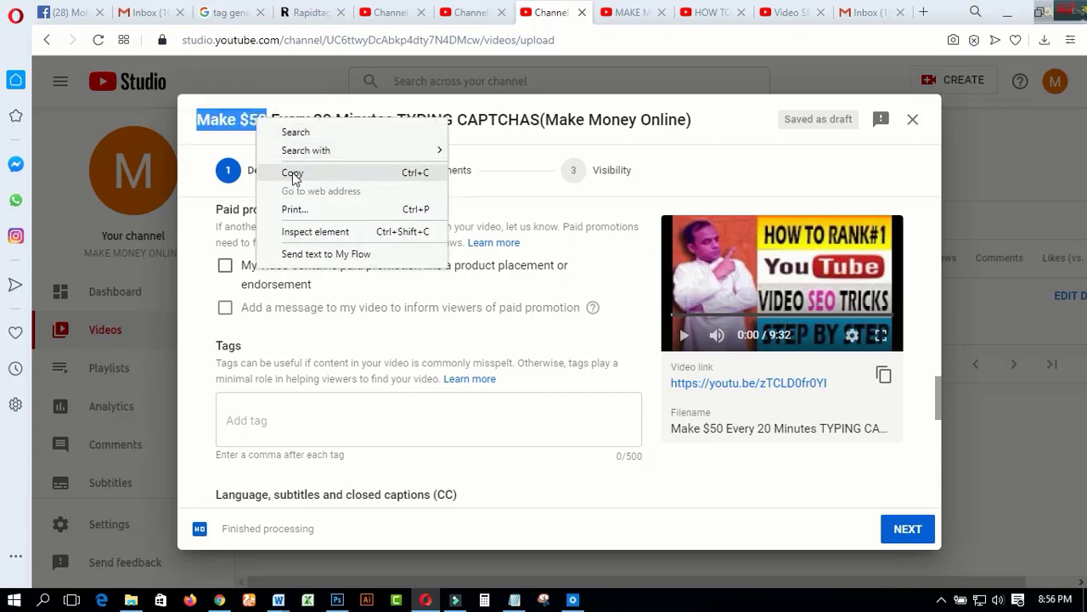
click(288, 172)
click(295, 422)
key(ctrl+v)
drag(240, 119, 540, 119)
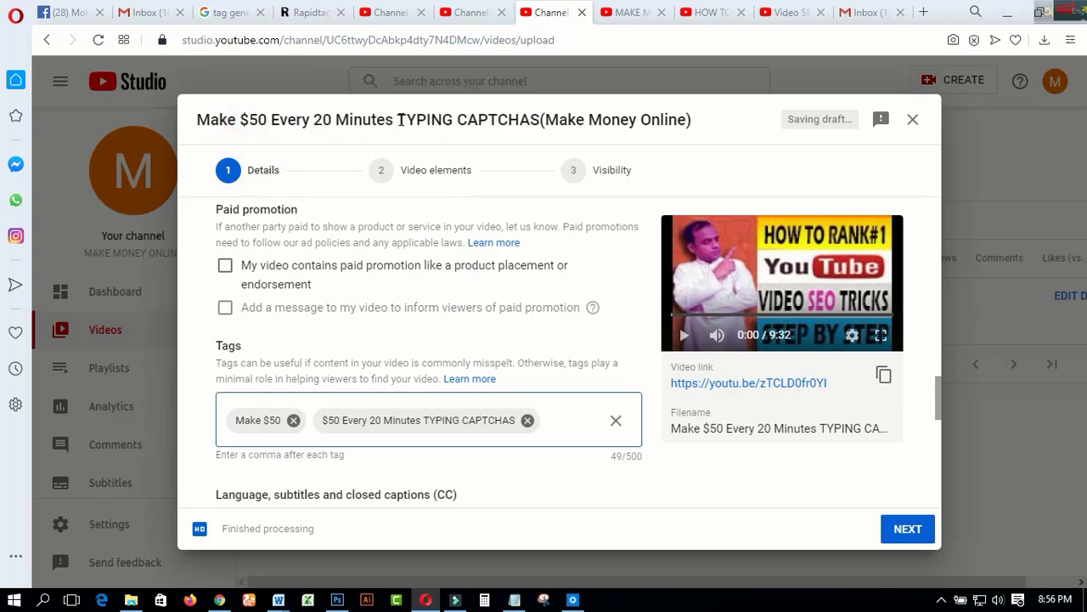
drag(399, 119, 538, 120)
right_click(539, 119)
click(559, 176)
click(545, 420)
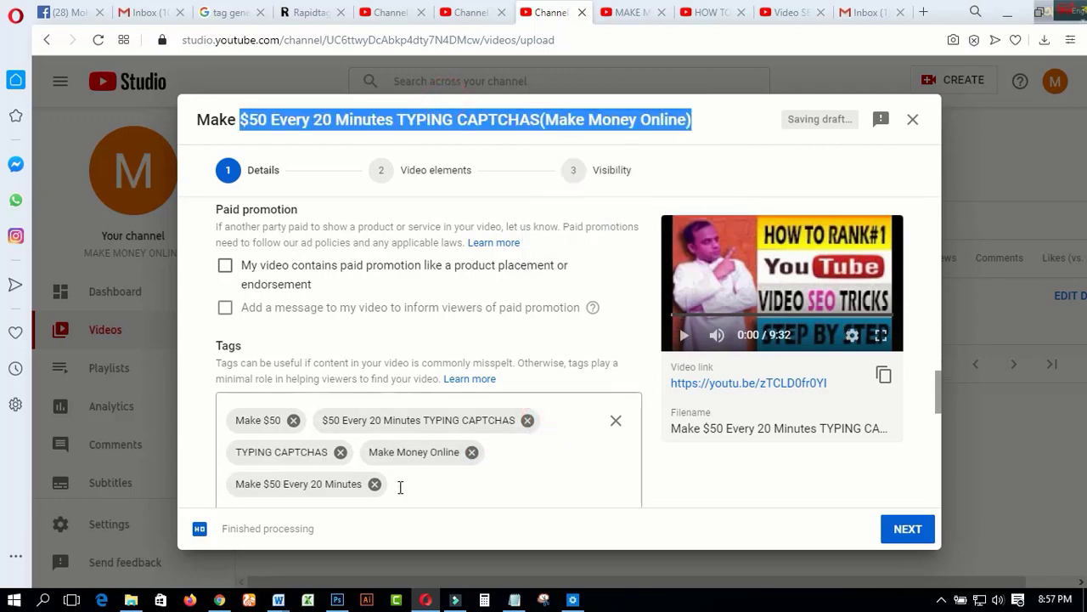
Add "Make Money Online", "Make $50 Every 20 Minutes" and the title from "$50" through its bracketed phrase as further tags
click(400, 487)
right_click(398, 490)
click(433, 371)
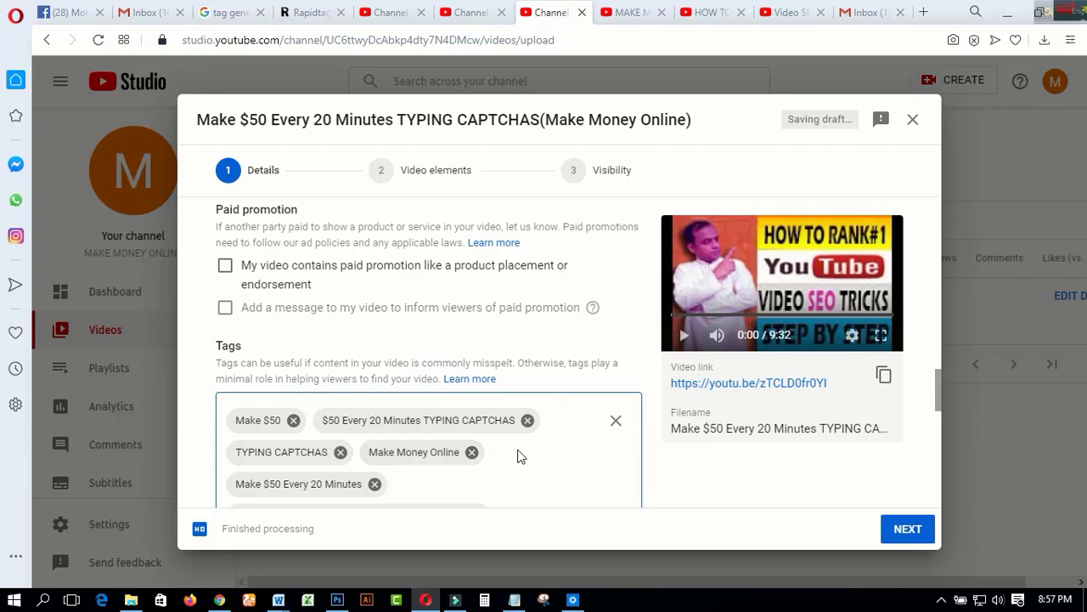
scroll(523, 457, down, 1)
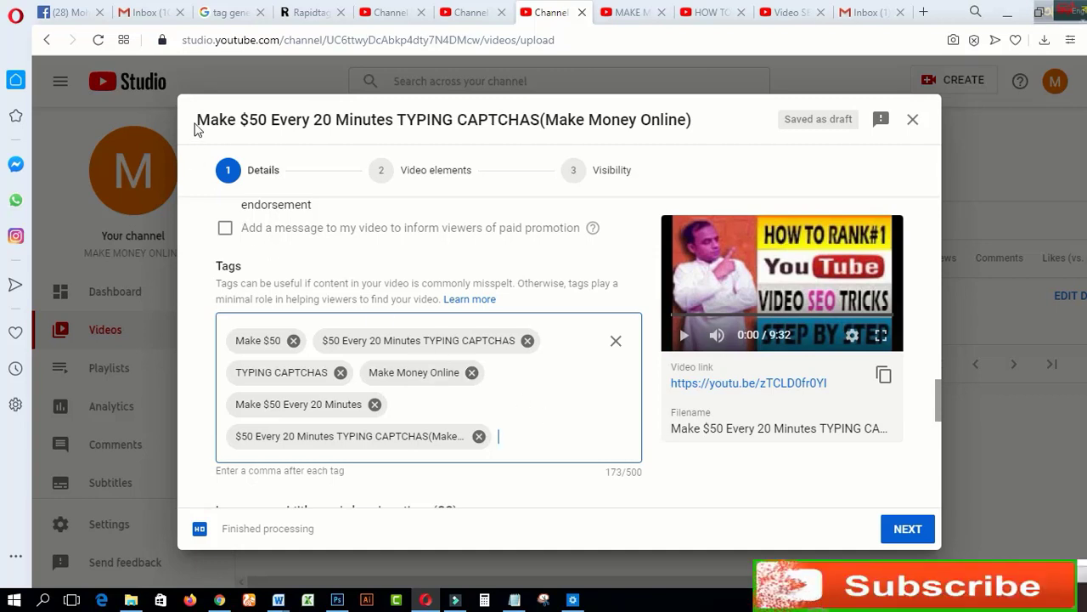
Copy the full video title and try to generate tags from it on the Rapidtags generator page
drag(197, 120, 695, 129)
click(422, 97)
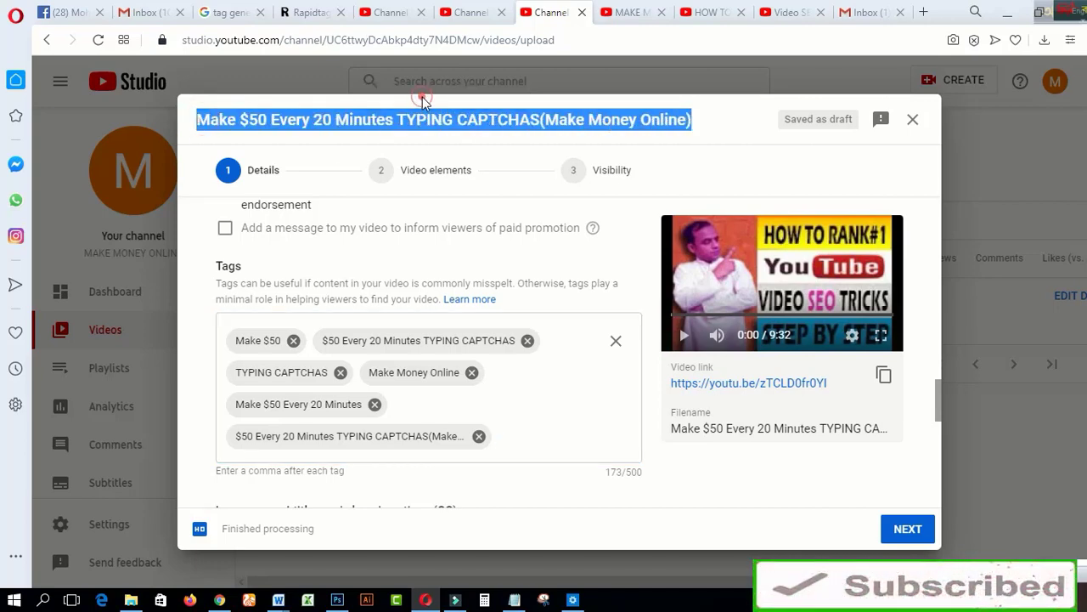
click(308, 19)
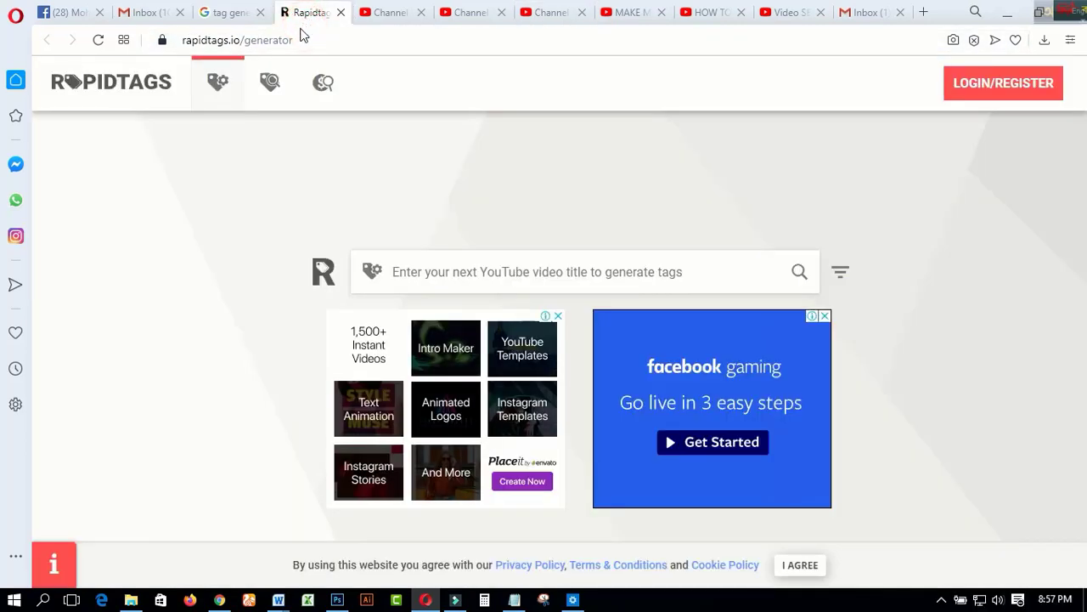
click(235, 20)
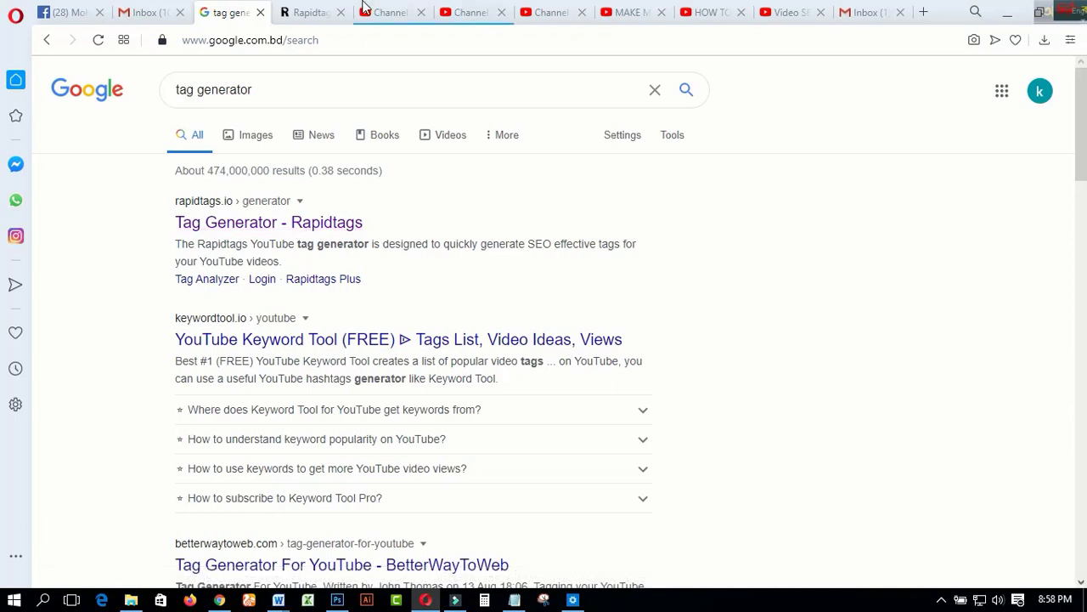
click(310, 15)
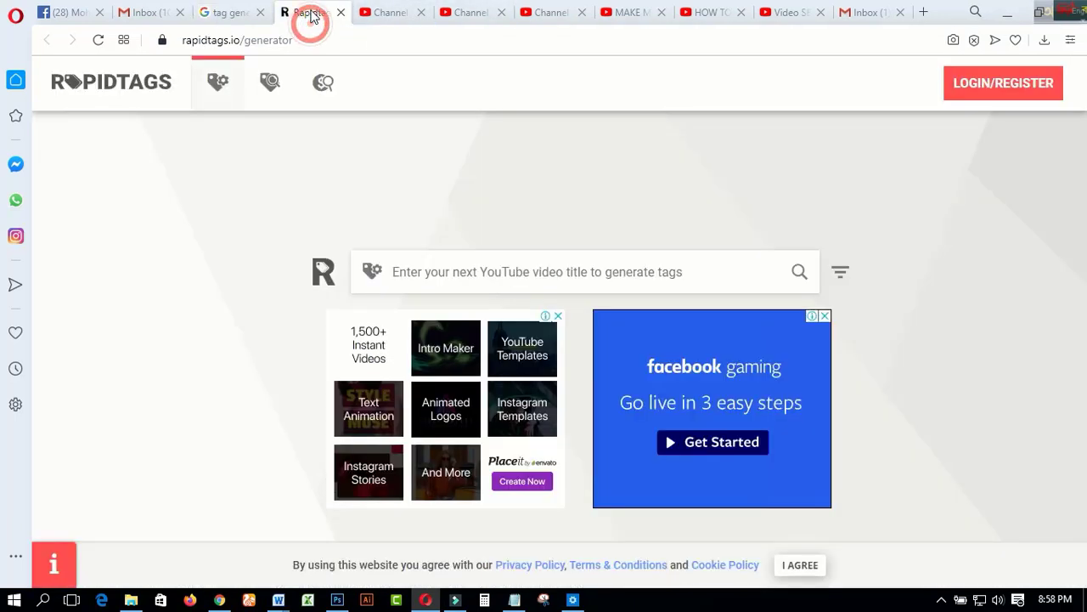
click(418, 270)
right_click(422, 280)
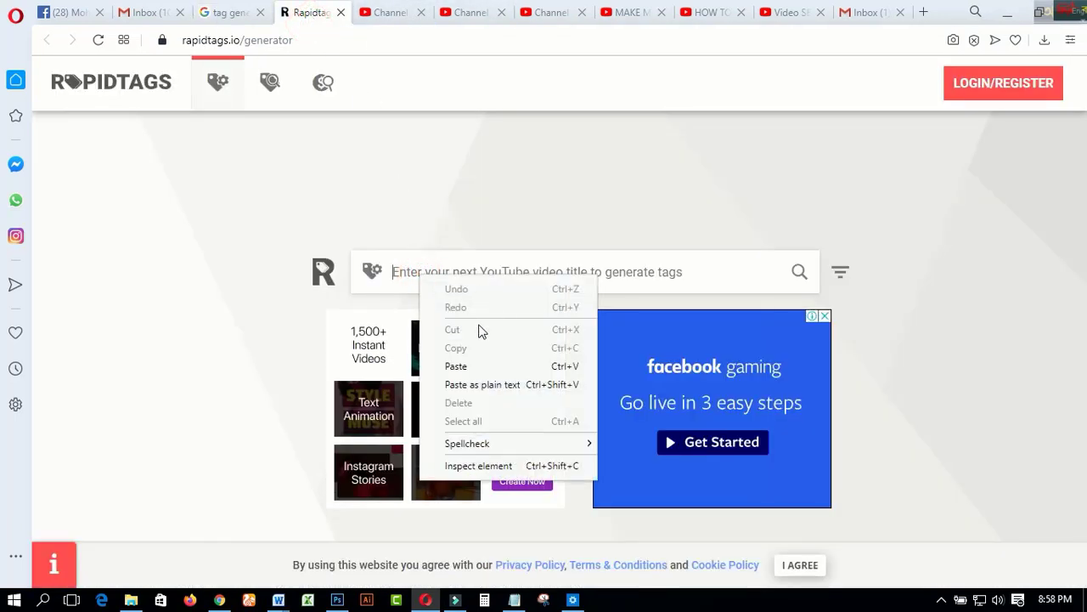
click(460, 366)
click(800, 273)
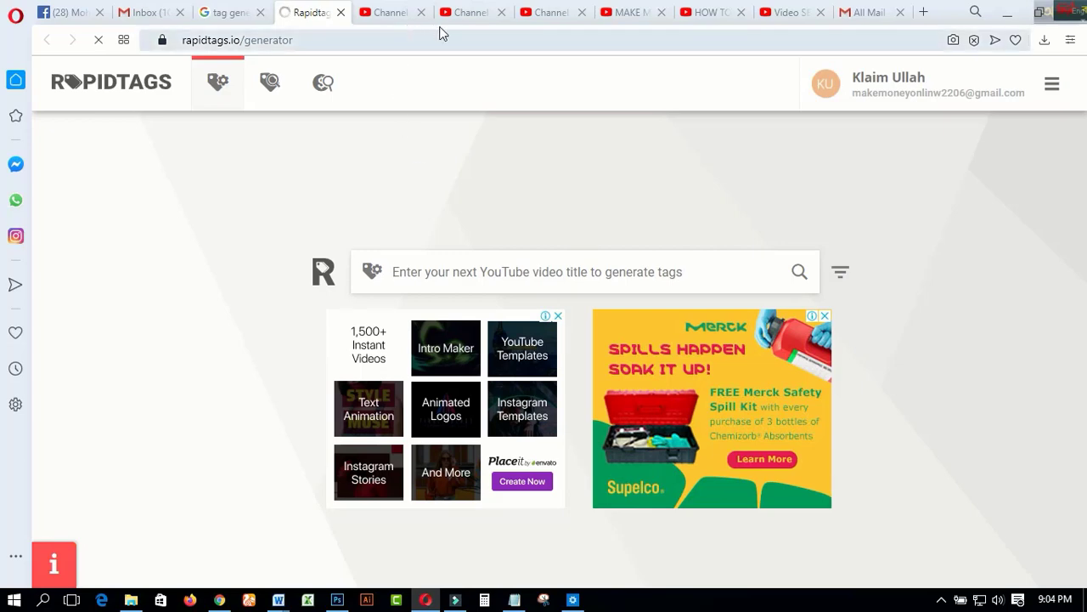
Back in YouTube Studio, add tags from title fragments, including "$50 Every" and "Make Money", and remove the lowercase "make money" tag
click(465, 14)
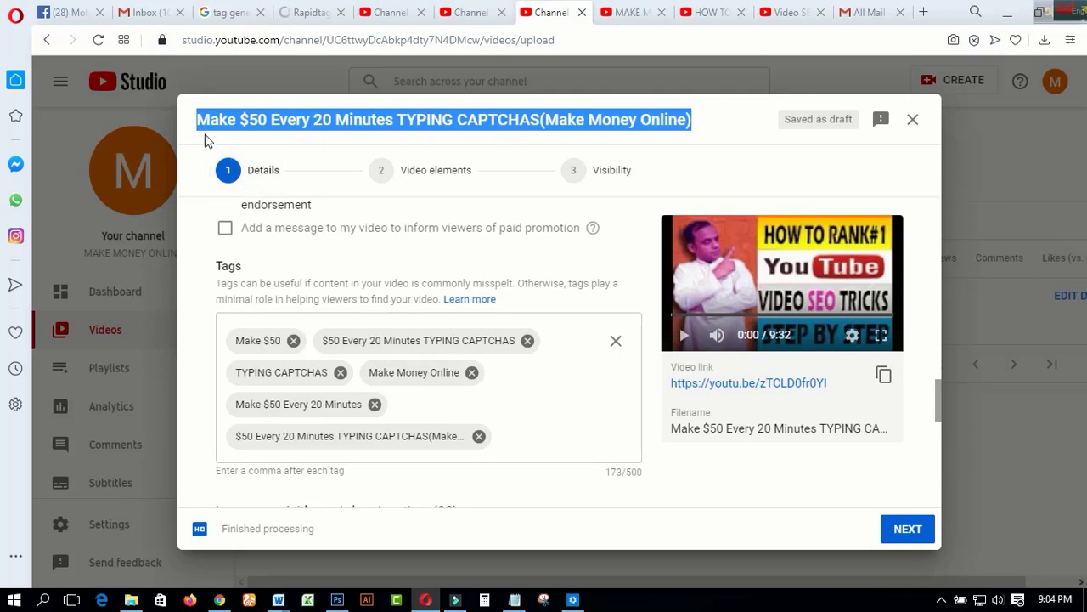
click(206, 136)
drag(242, 121, 311, 123)
click(264, 100)
right_click(510, 436)
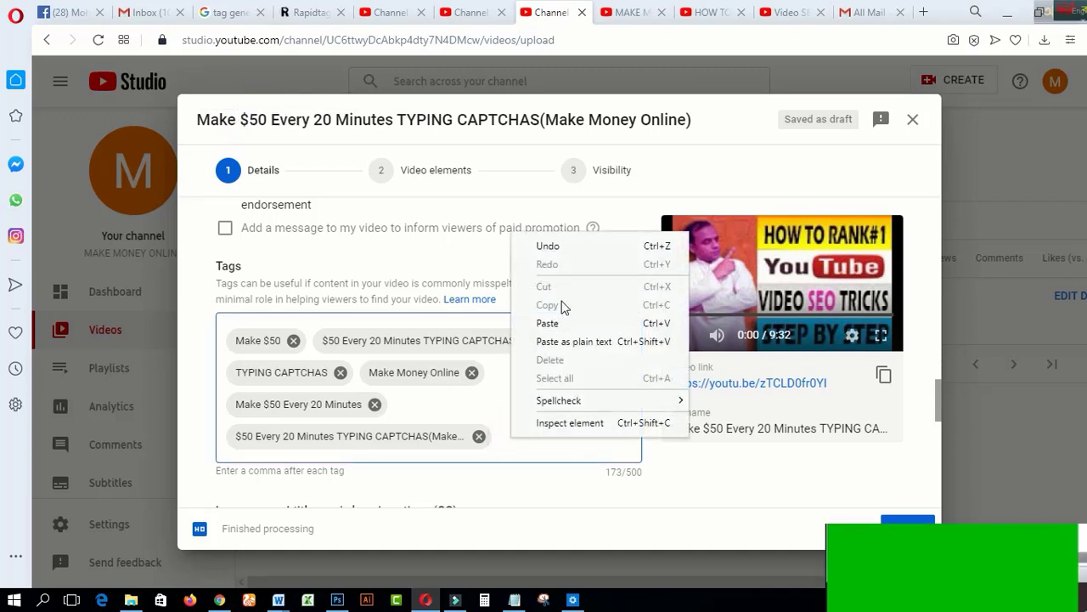
click(547, 323)
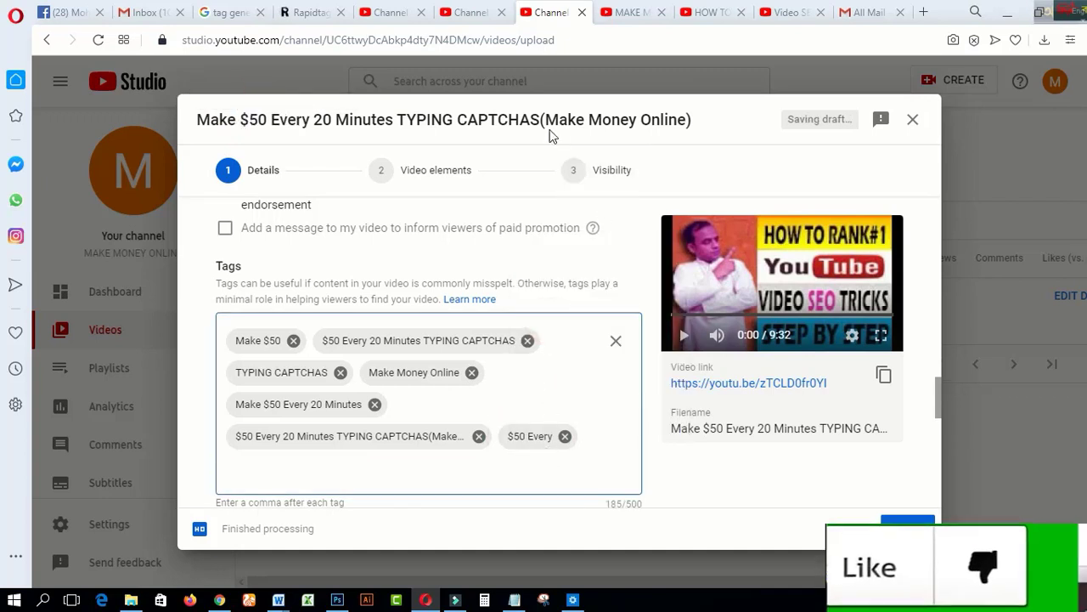
drag(545, 119, 637, 121)
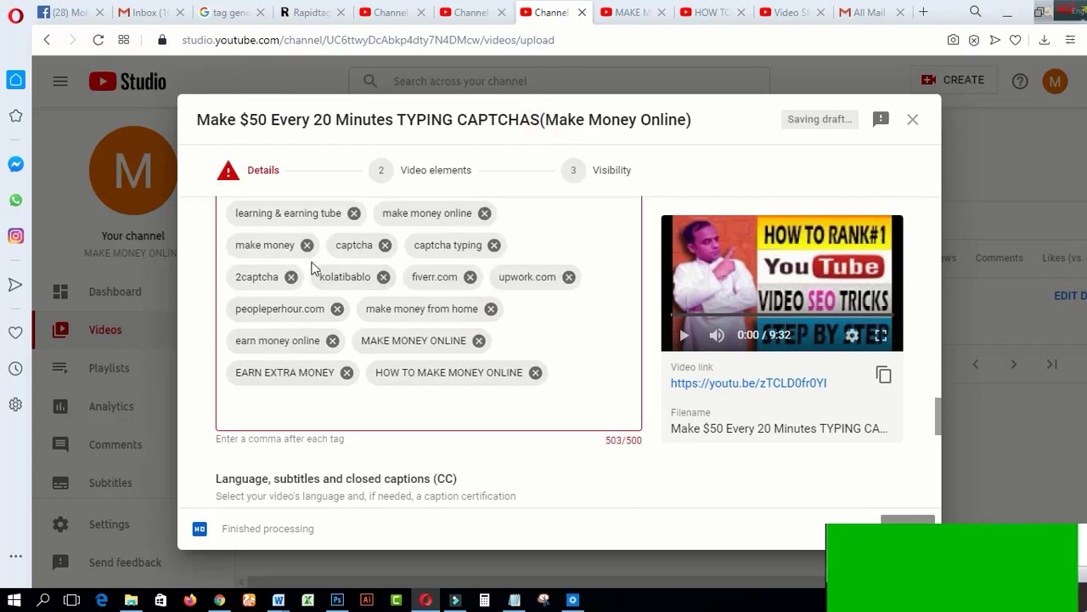
click(306, 245)
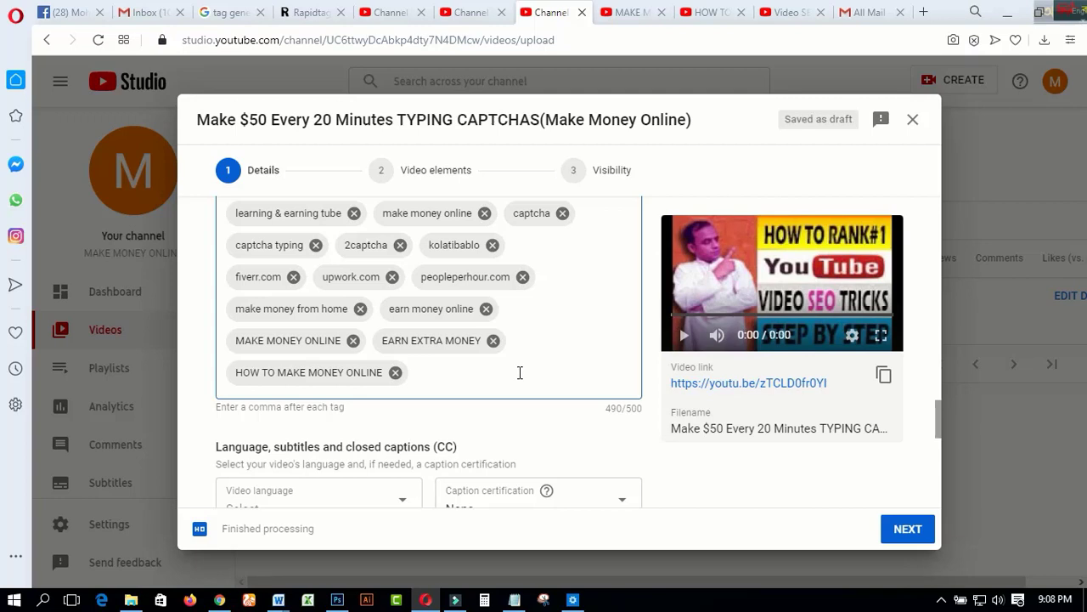
Review the video's title, description, thumbnail, playlist, audience and tag entries from the beginning of the details form
scroll(520, 372, up, 1)
scroll(520, 374, down, 1)
scroll(520, 375, up, 10)
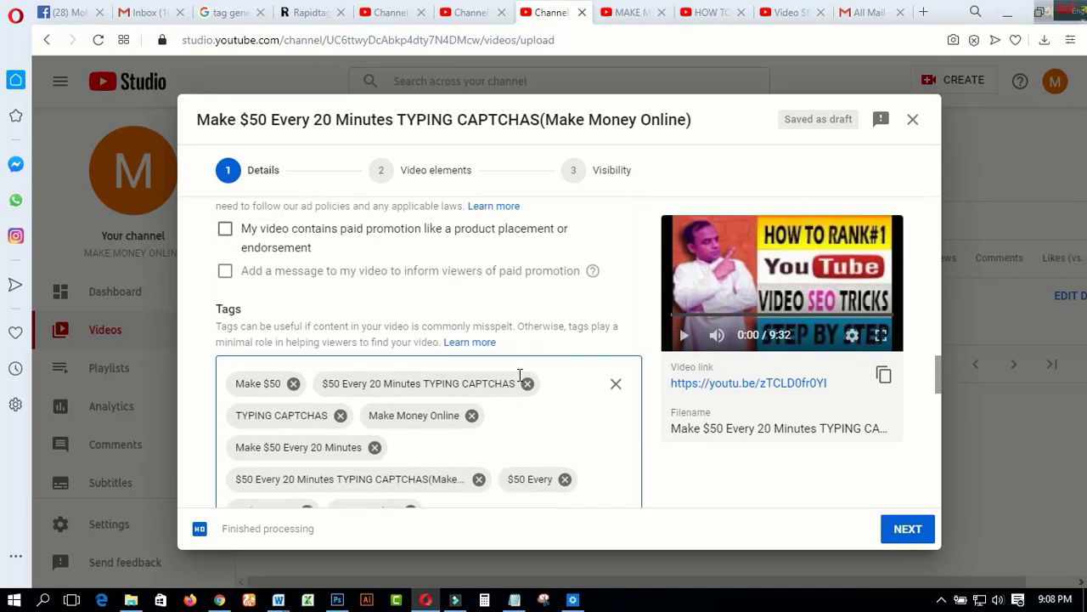
scroll(520, 382, up, 10)
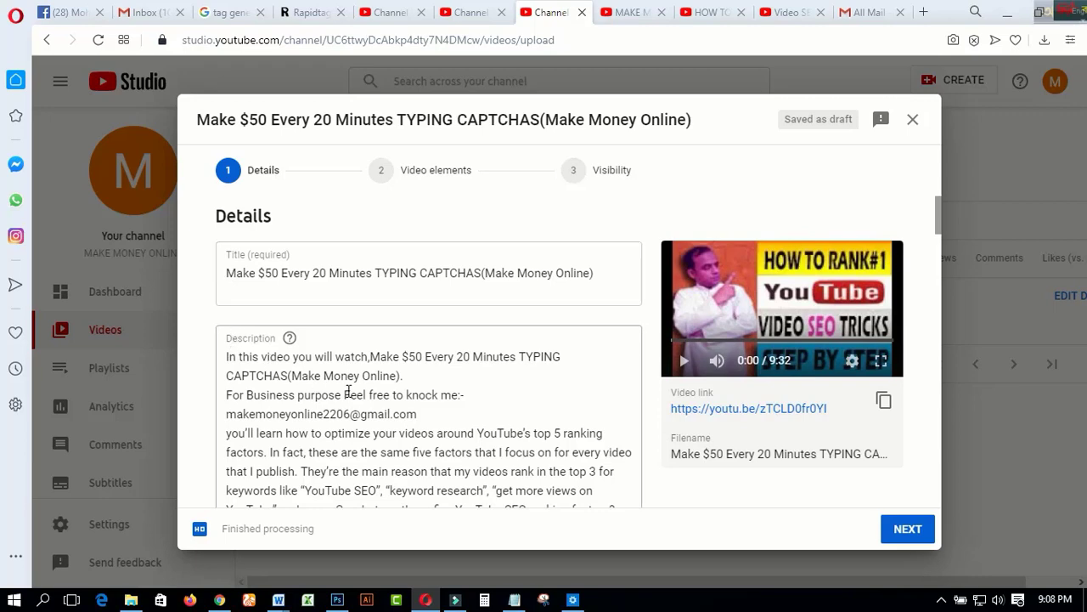
scroll(348, 392, down, 1)
scroll(348, 395, down, 5)
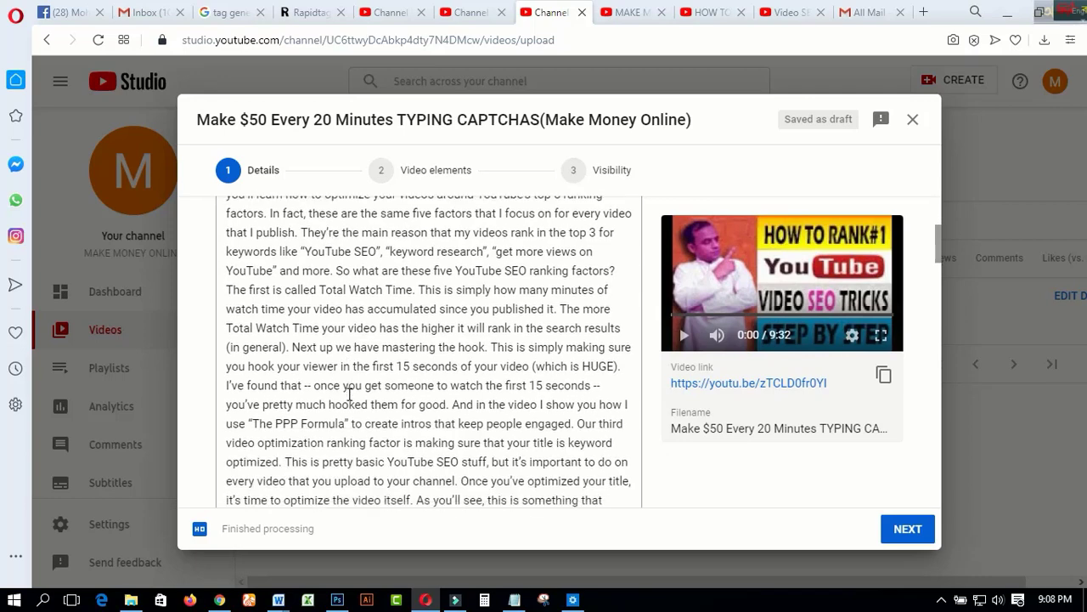
scroll(349, 395, down, 6)
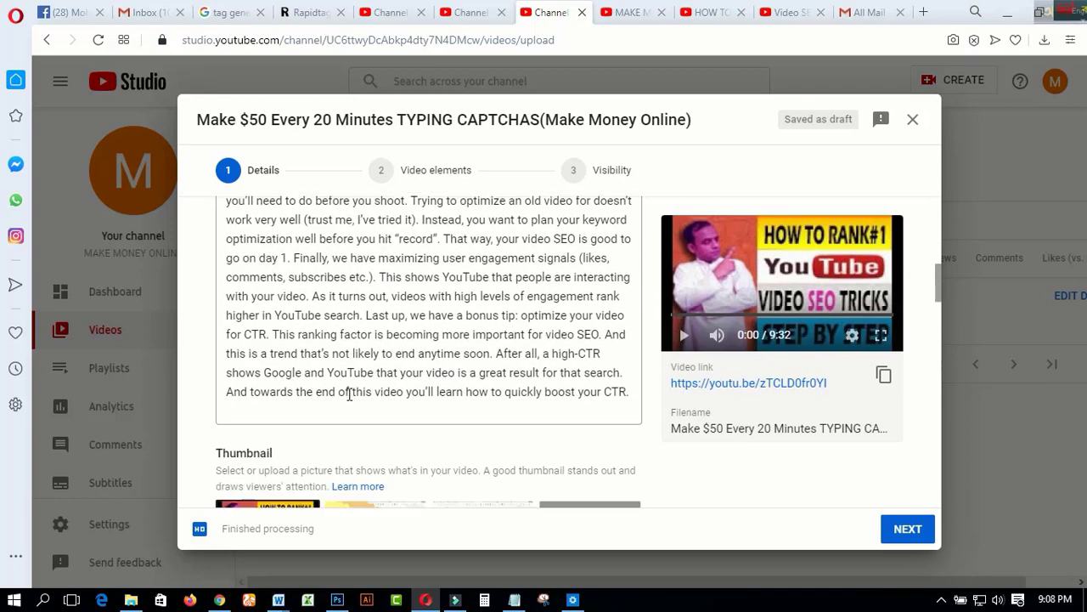
scroll(363, 356, down, 2)
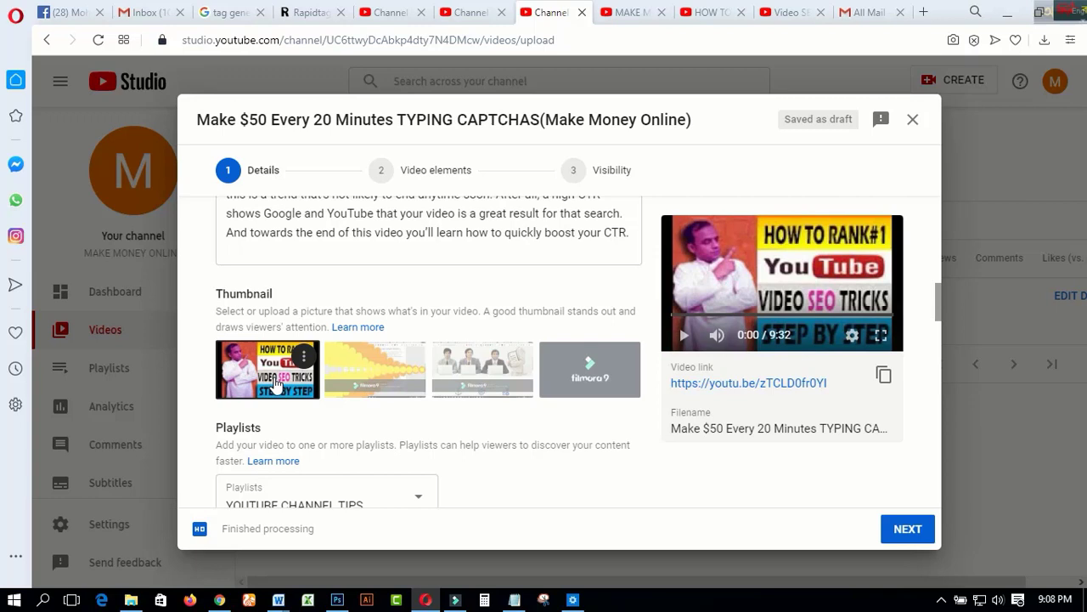
scroll(273, 384, down, 6)
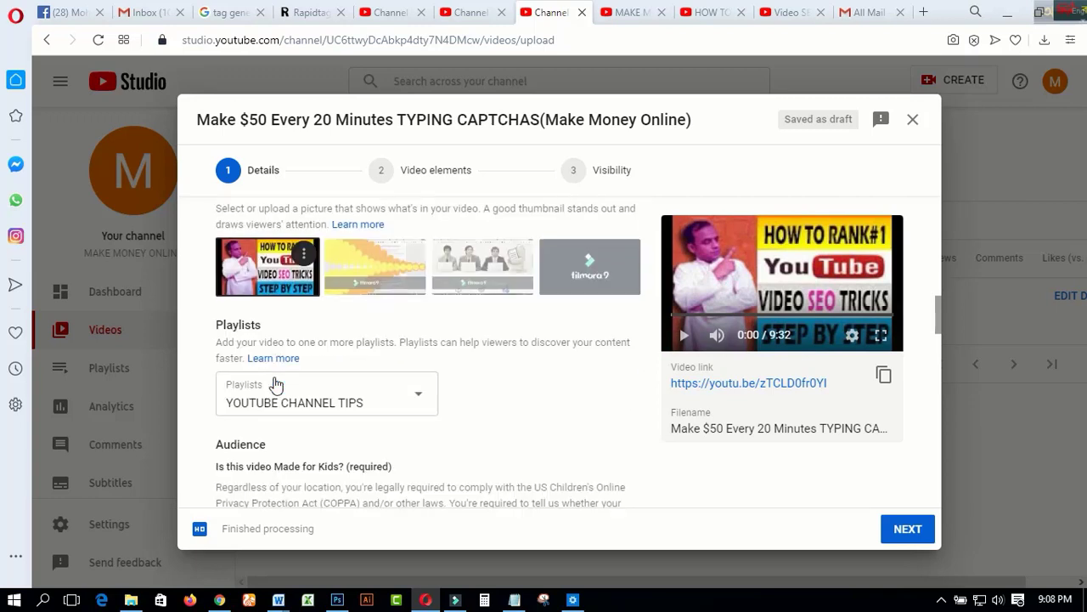
scroll(274, 378, down, 3)
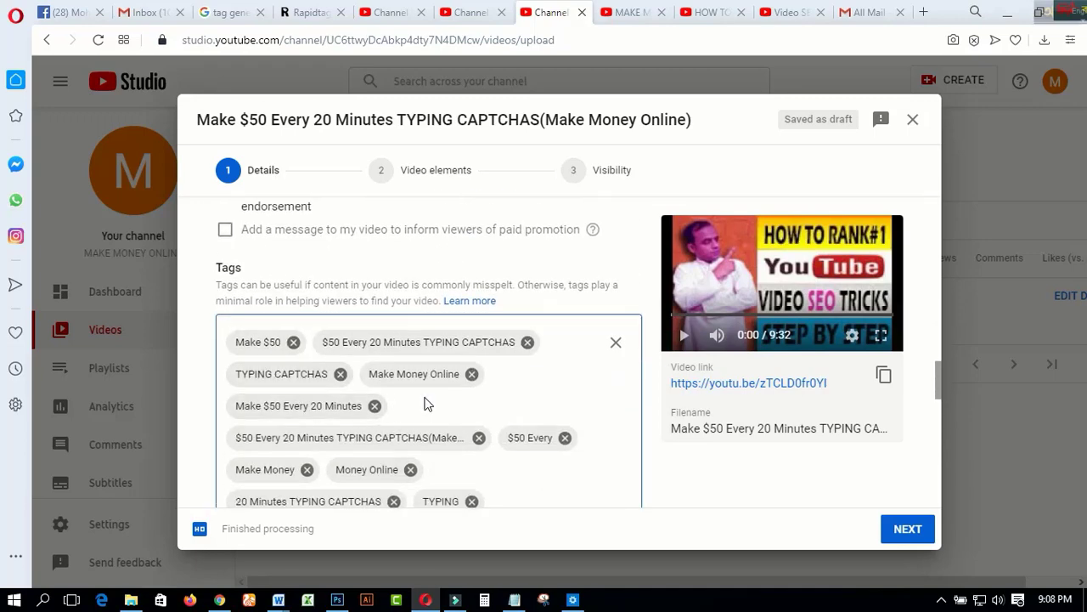
Choose the video's language in the language, subtitles and closed captions section
scroll(427, 404, down, 6)
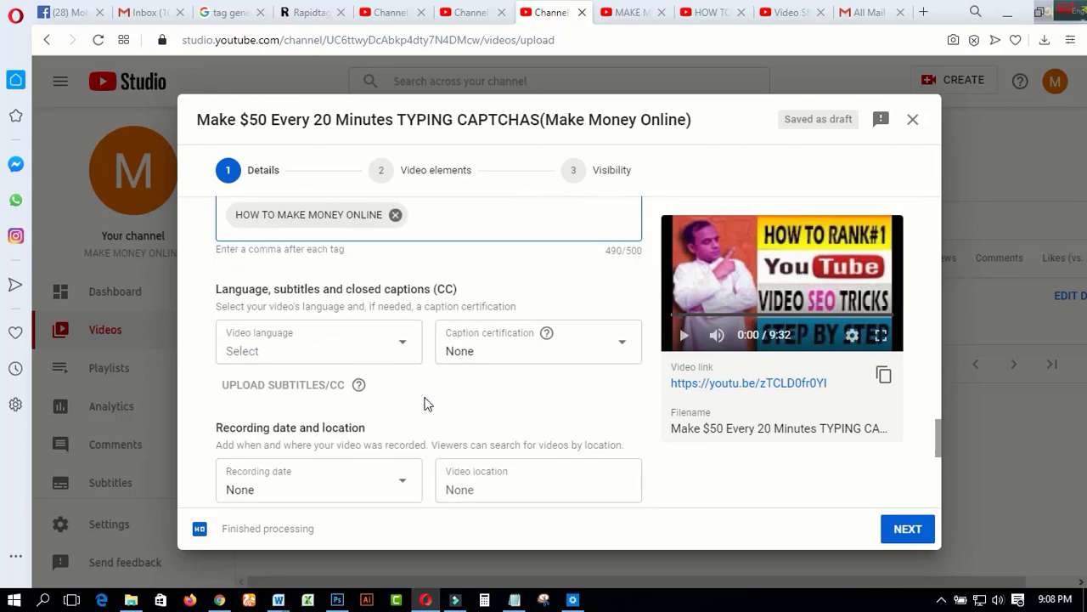
click(401, 349)
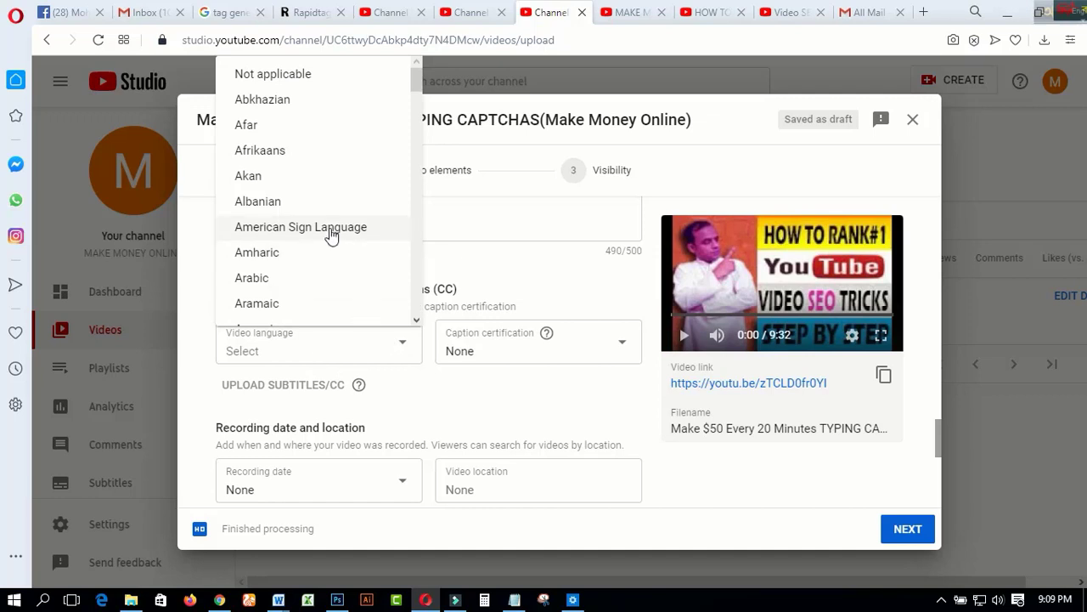
scroll(333, 166, down, 3)
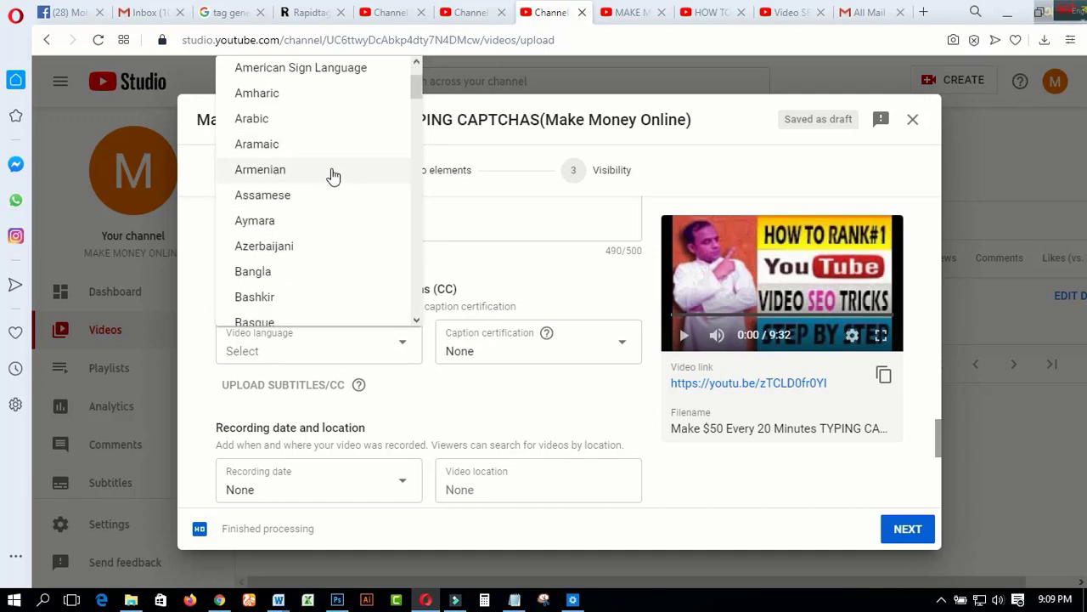
scroll(293, 267, down, 7)
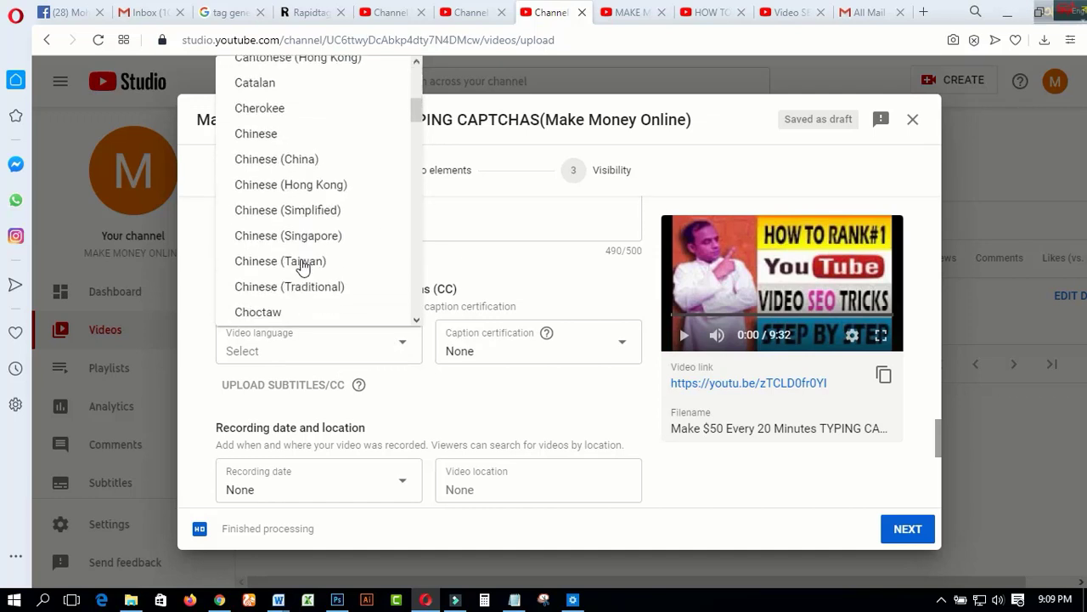
scroll(303, 263, down, 5)
click(293, 166)
Check the recording date calendar and set the video's category to How-to and style
scroll(380, 371, down, 2)
click(402, 323)
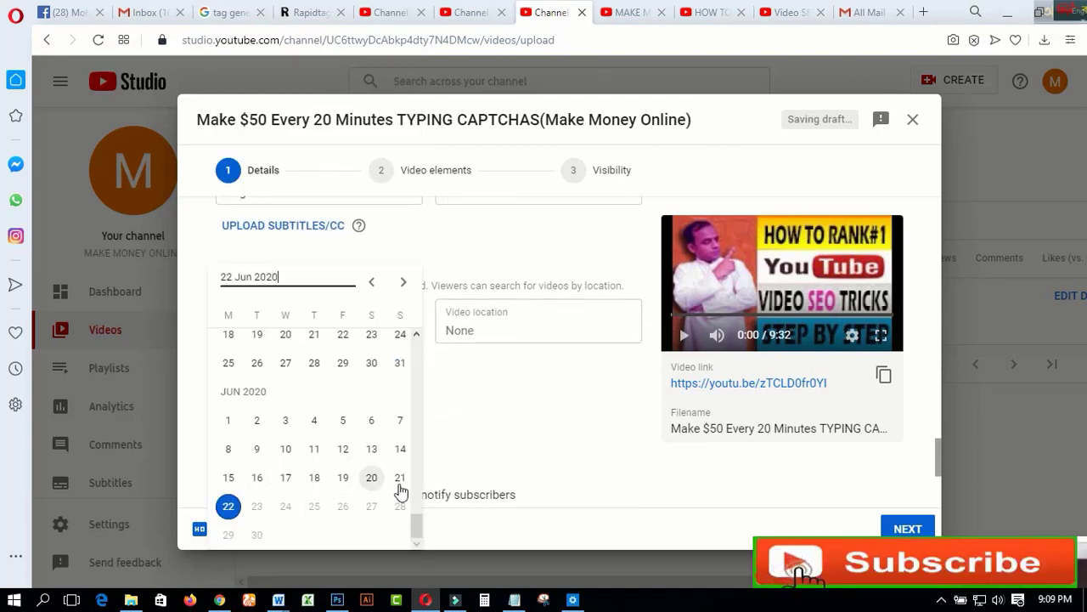
click(398, 423)
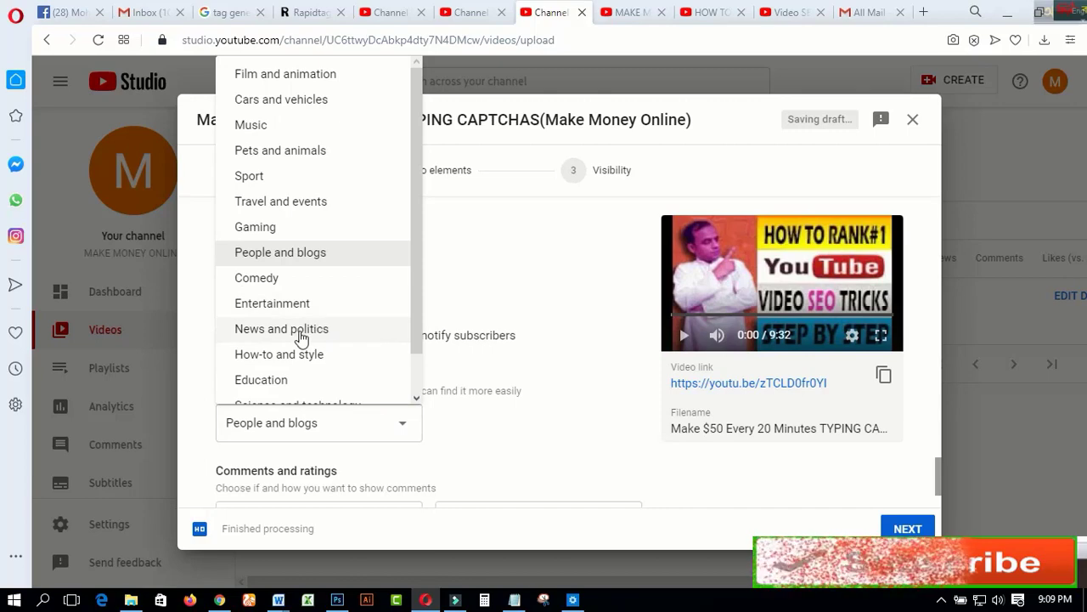
click(286, 354)
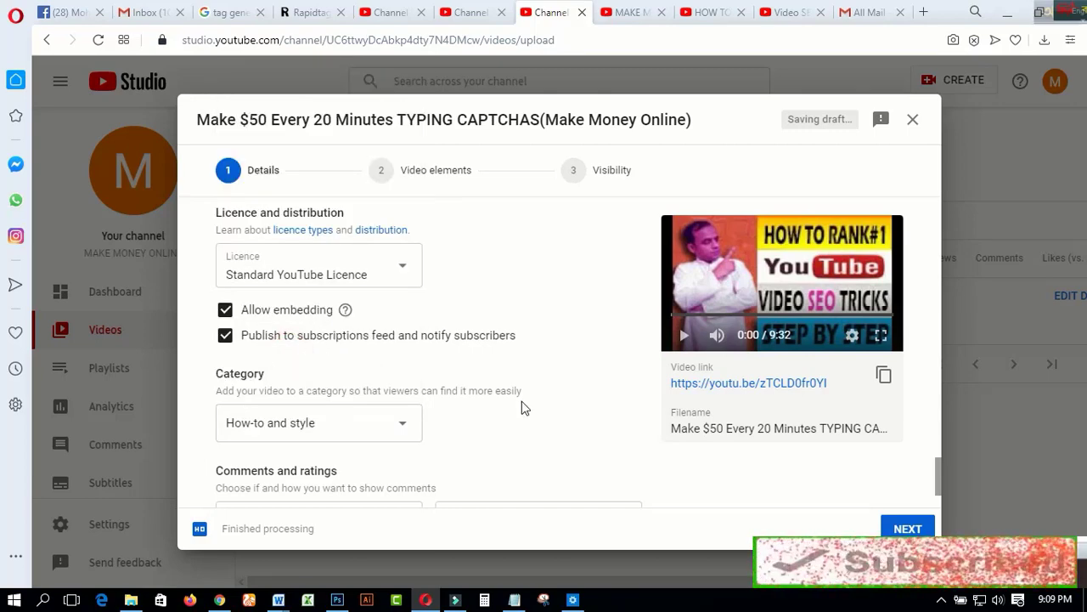
scroll(523, 408, down, 1)
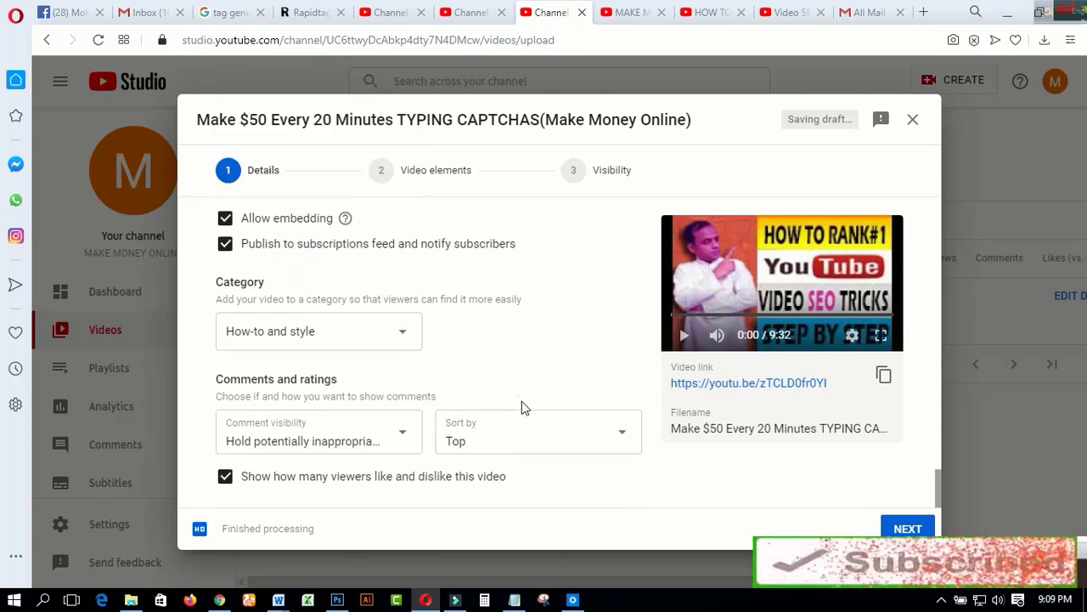
Go to the video elements stage and examine the end screen editor at 9:28:11 and the card editor, without adding anything
click(449, 180)
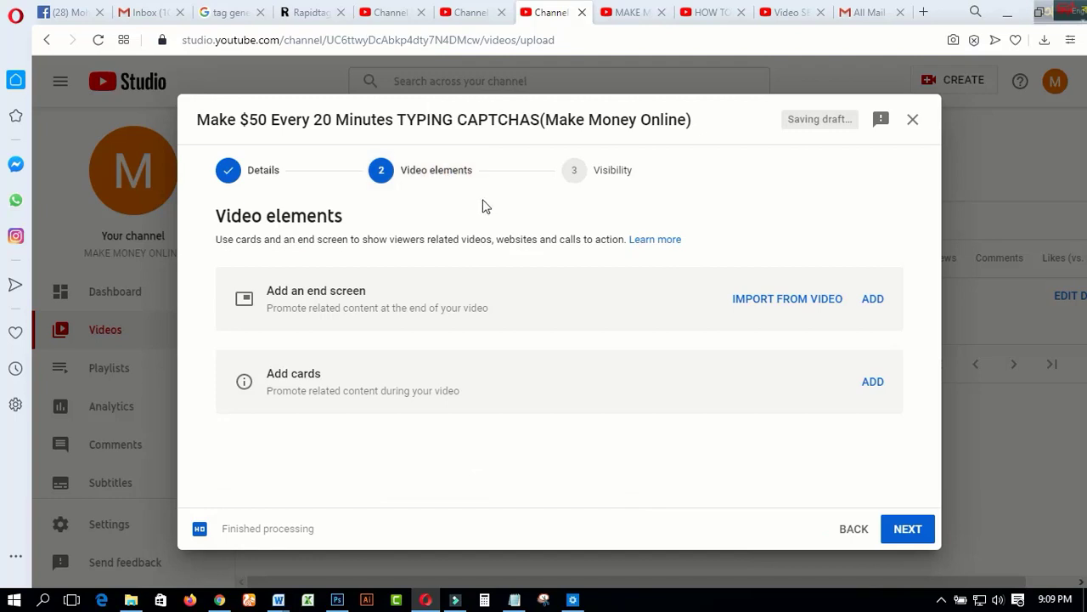
click(871, 299)
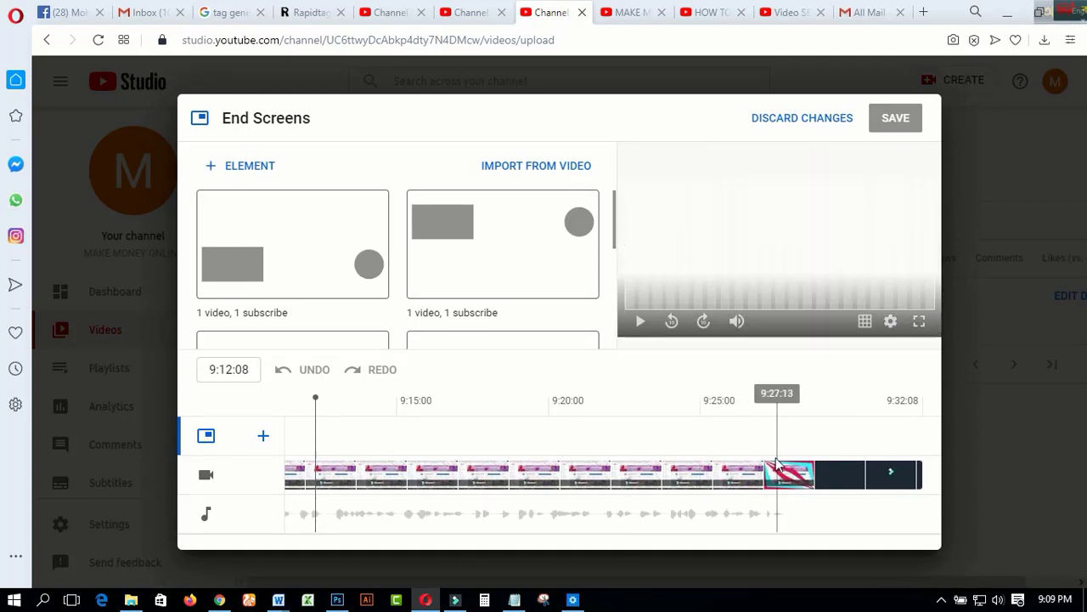
drag(315, 396, 805, 397)
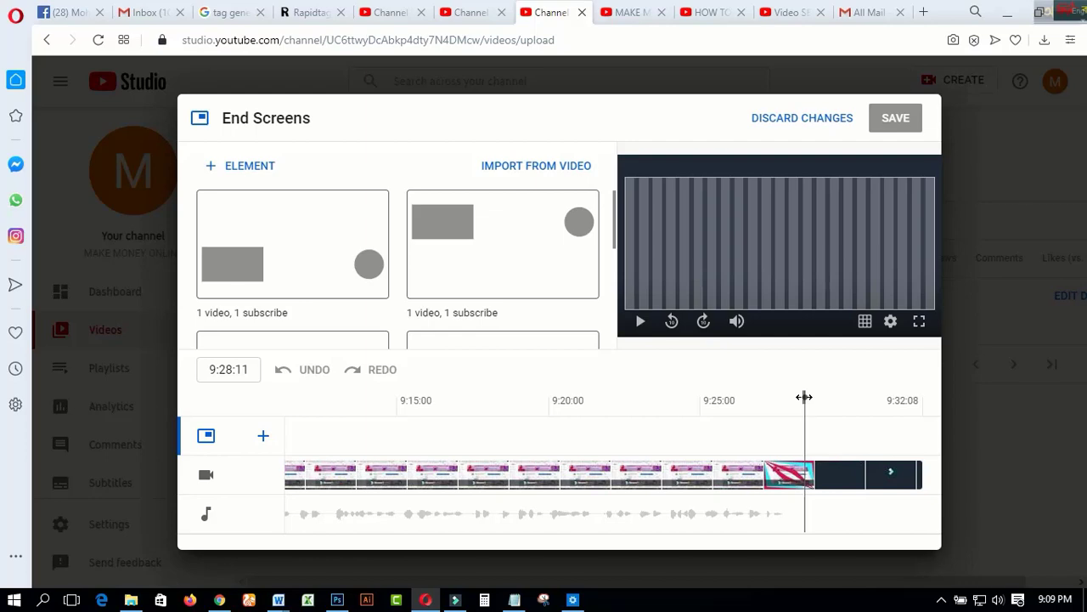
click(795, 119)
click(879, 387)
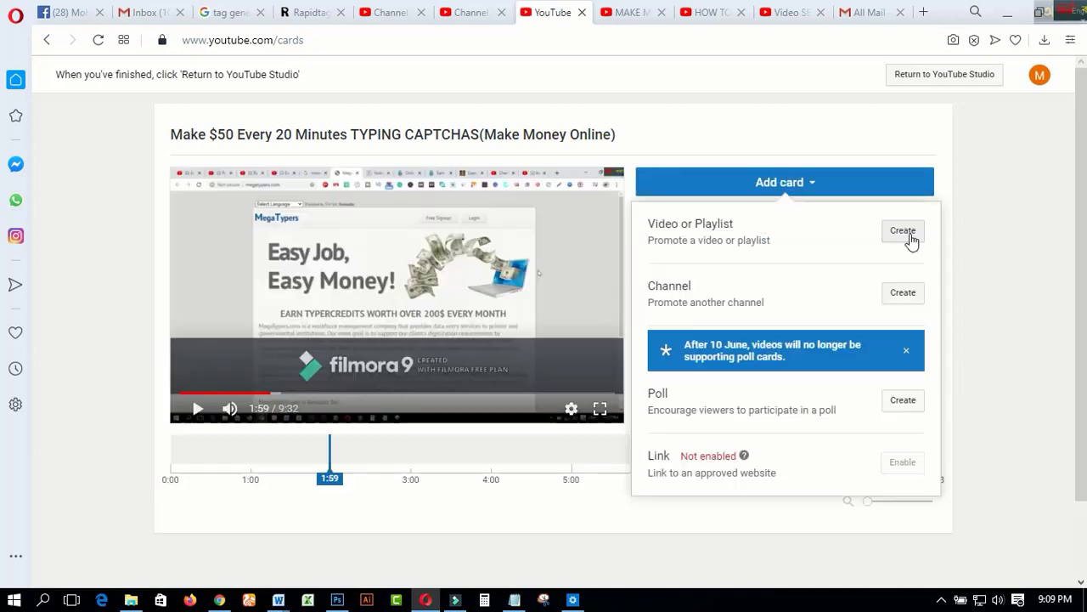
click(660, 485)
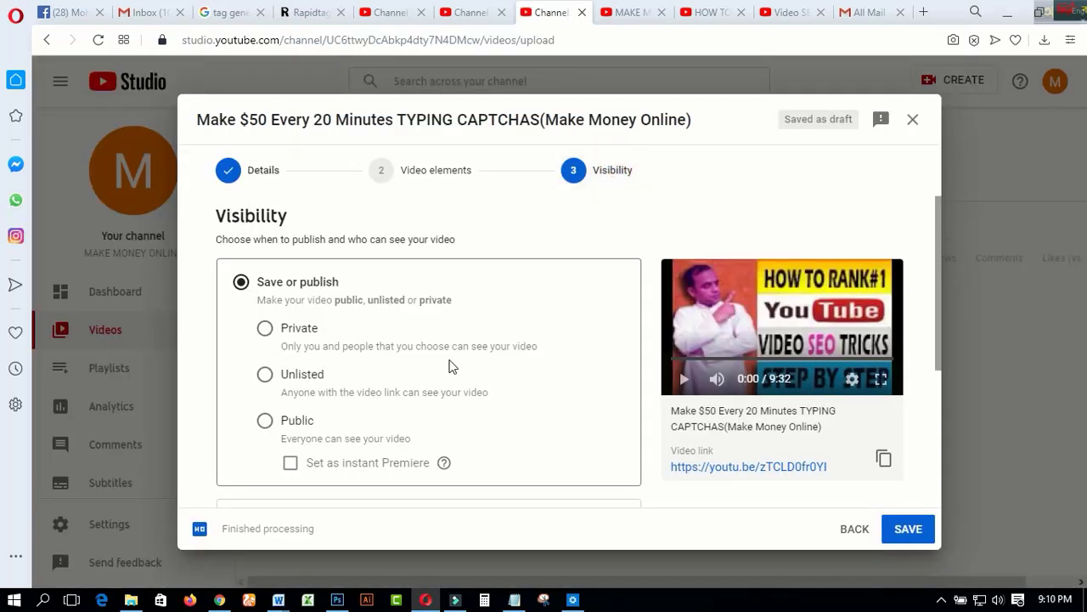
Try the Private and Unlisted visibility options, and examine the scheduling option with its publish date calendar
click(265, 333)
click(264, 376)
scroll(429, 378, down, 1)
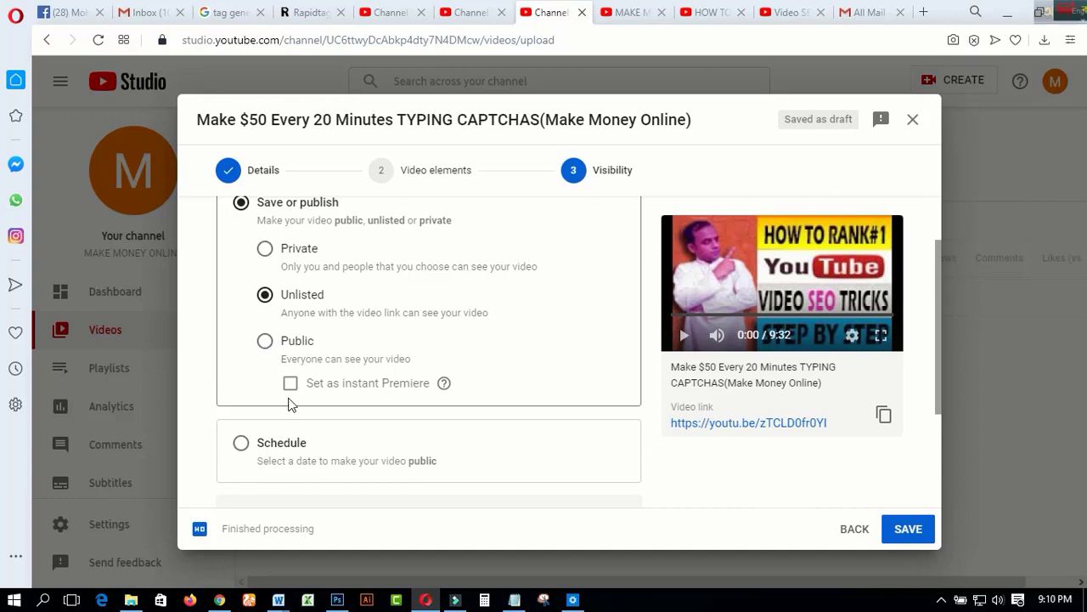
click(241, 444)
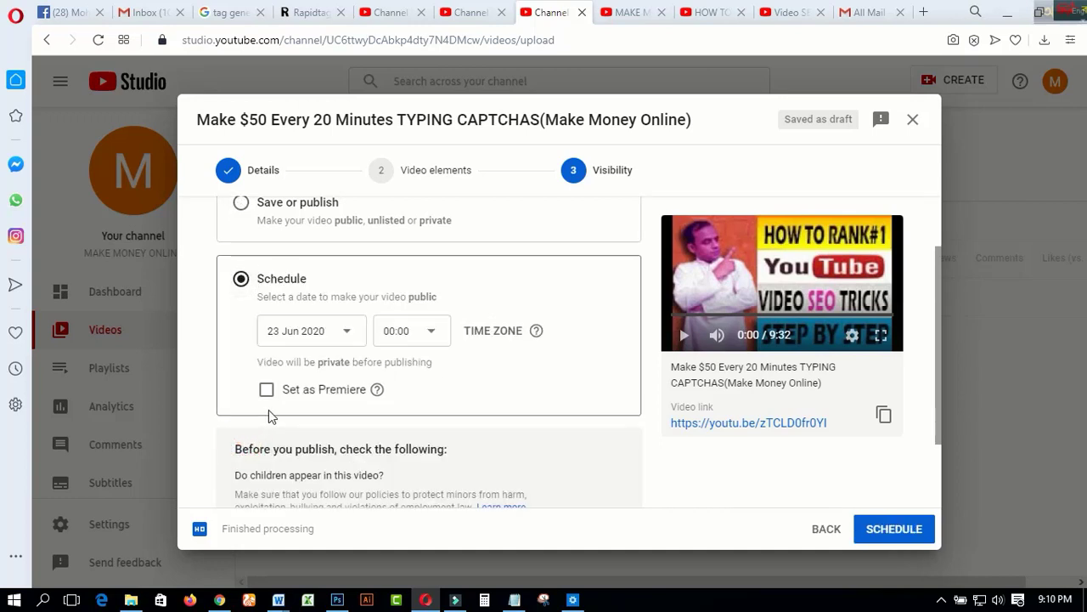
click(346, 332)
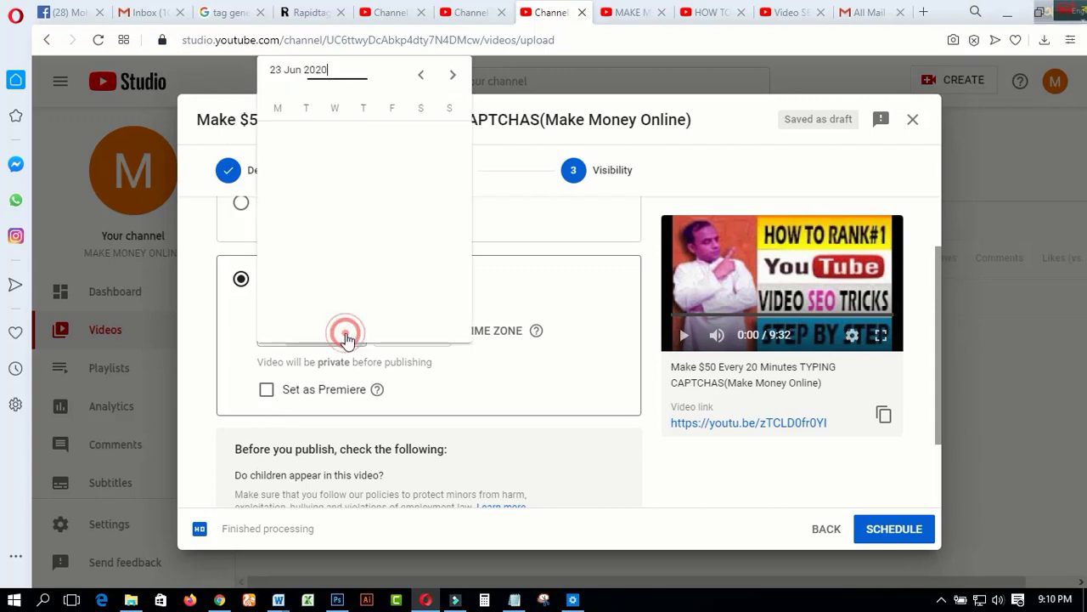
click(554, 291)
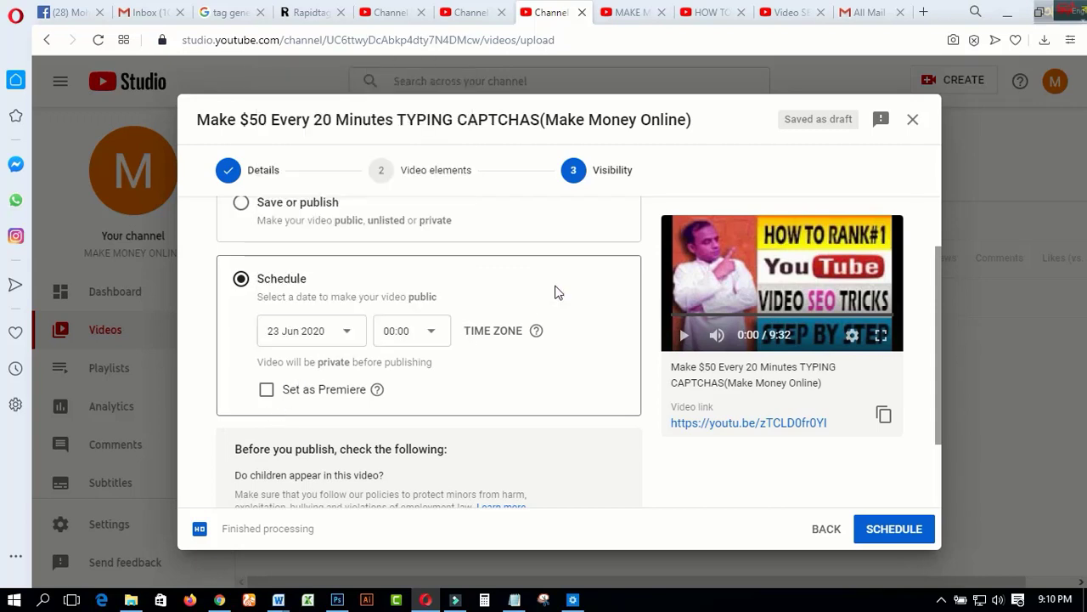
scroll(459, 293, up, 1)
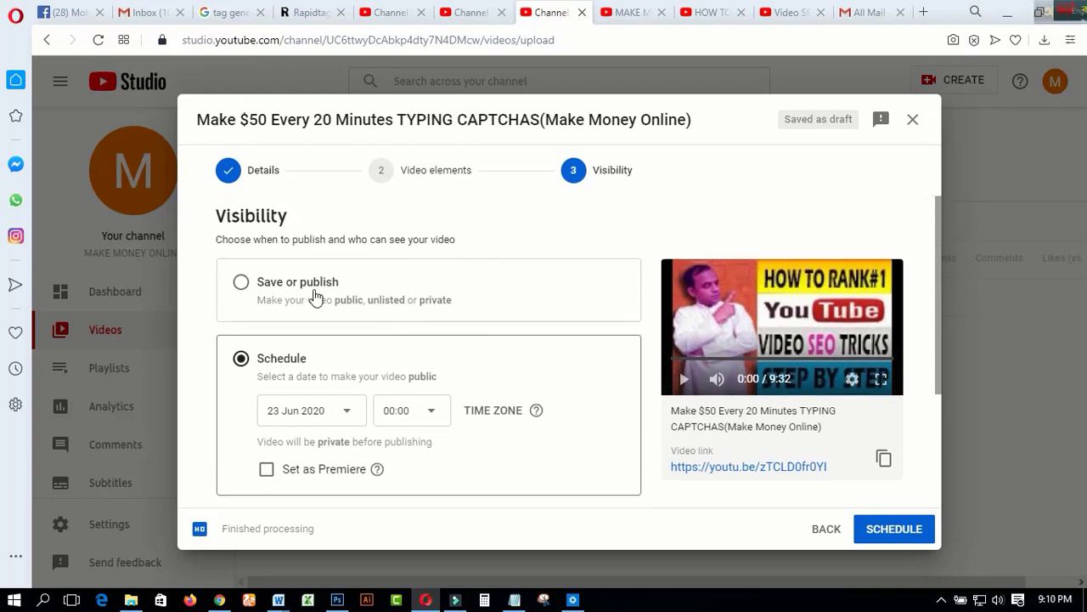
Set the video's visibility to Public under Save or publish and publish it
click(248, 283)
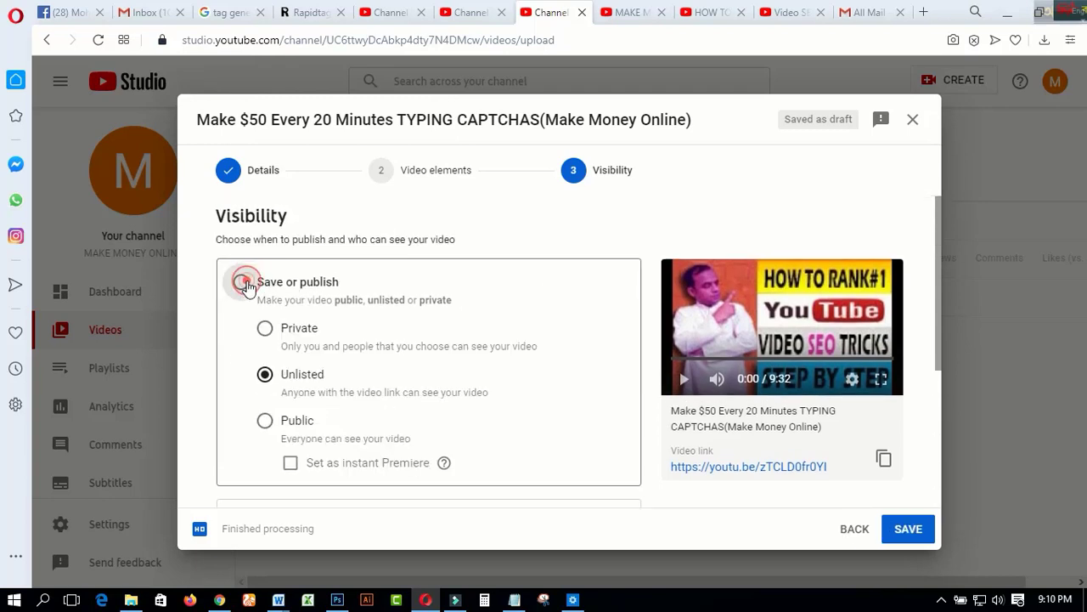
click(266, 422)
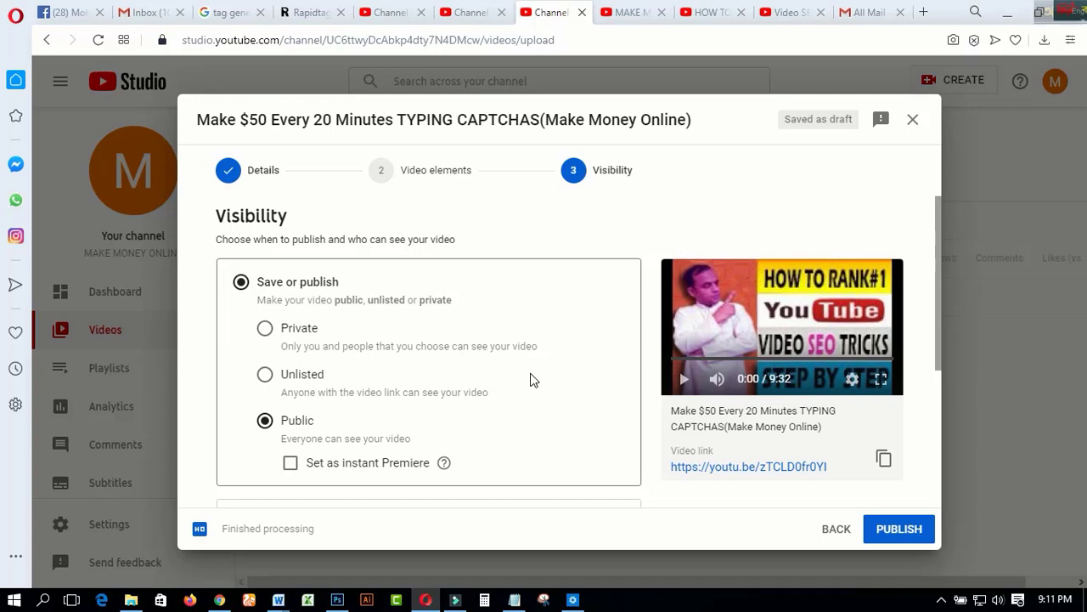
click(901, 530)
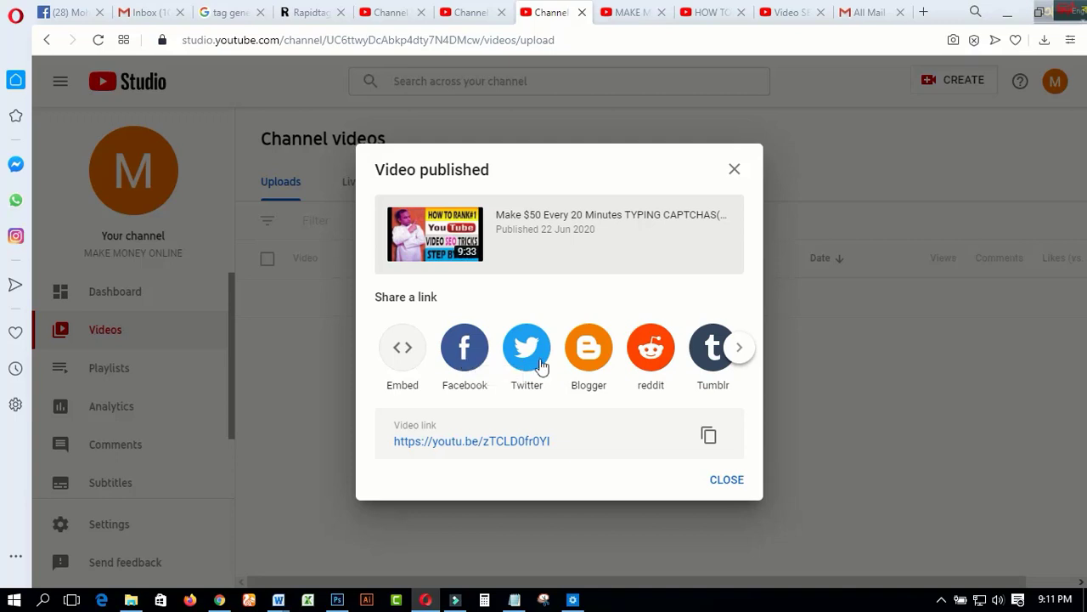
Look through the link-sharing services offered for the published video and return to its Opera window
click(738, 350)
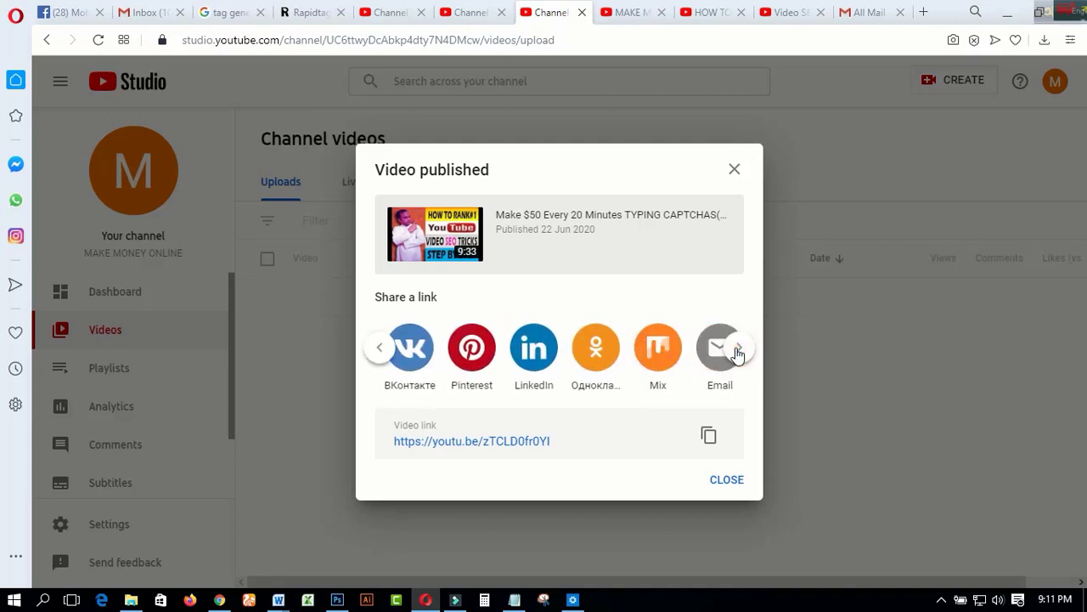
click(381, 351)
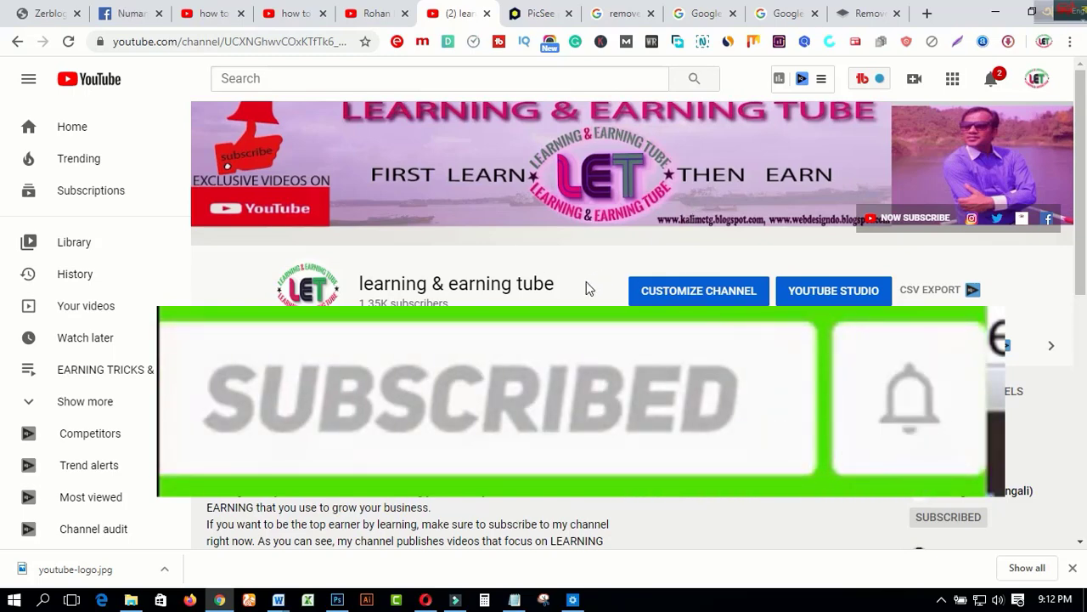
click(425, 600)
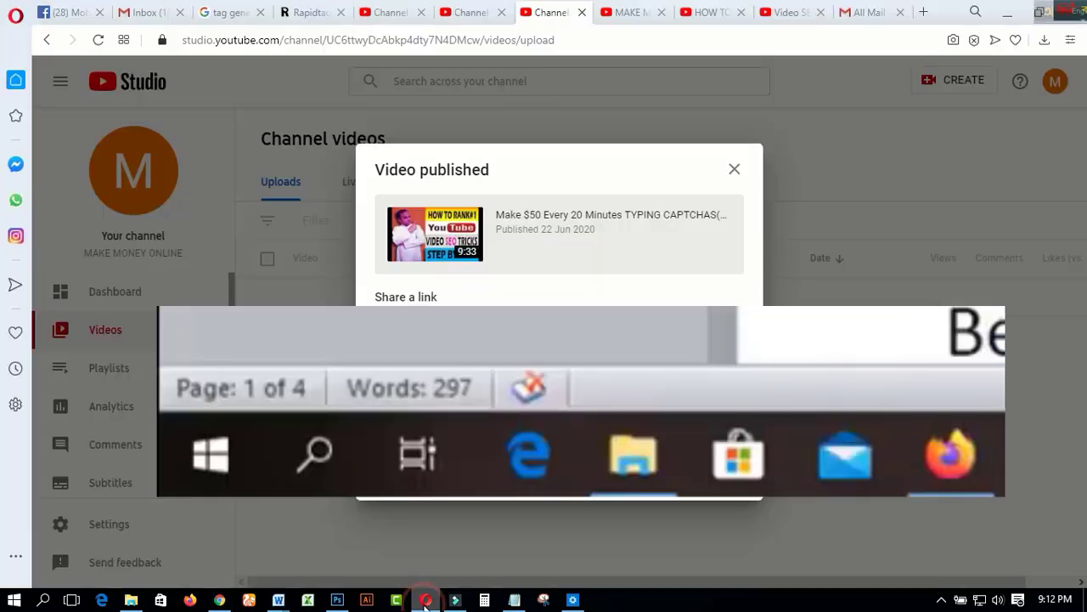